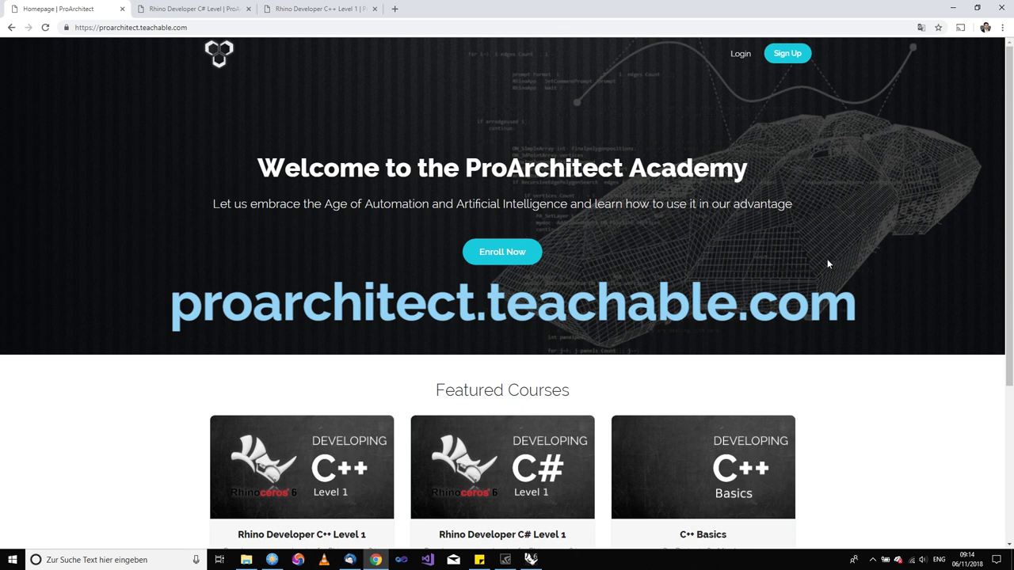
Look over the featured courses on the ProArchitect Academy homepage
scroll(827, 264, down, 2)
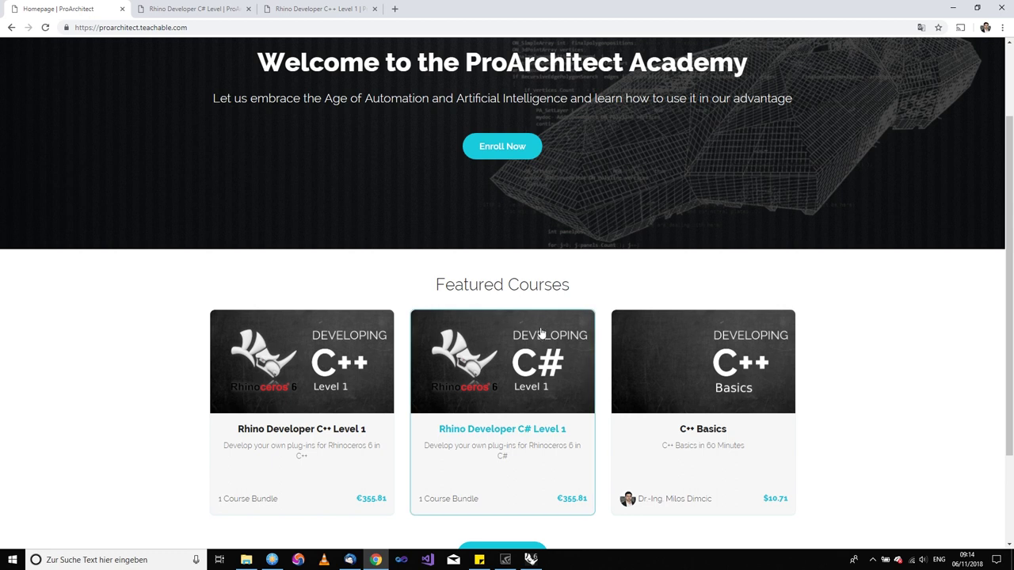
scroll(541, 333, down, 2)
scroll(539, 348, up, 2)
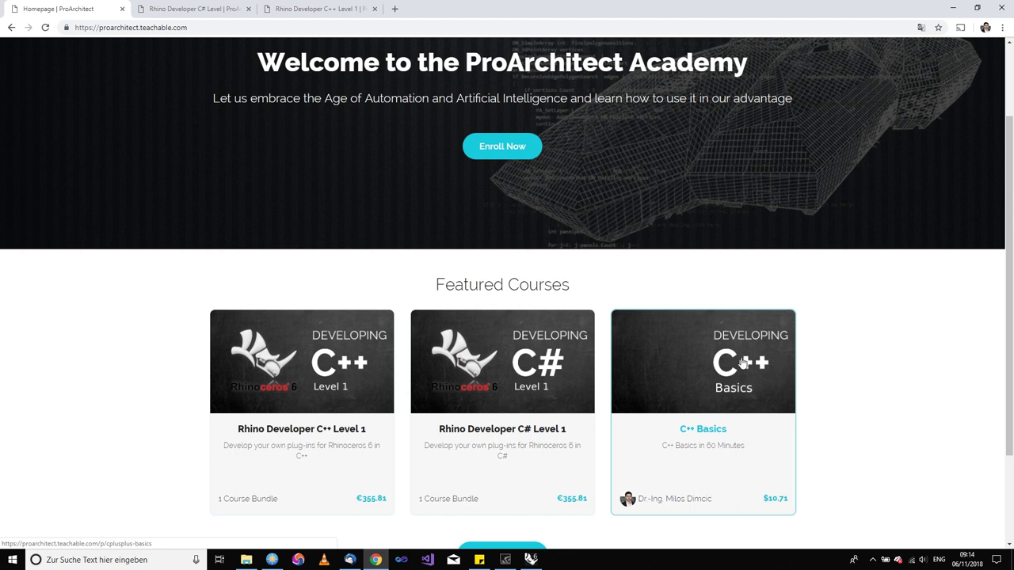
scroll(534, 324, down, 1)
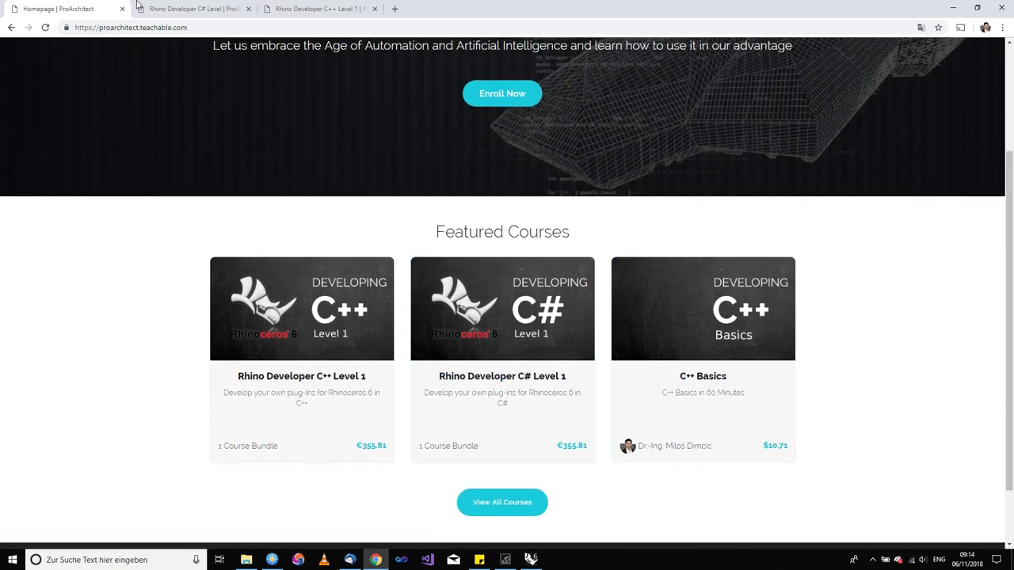
Review the Rhino Developer C# Level 1 course page, including its description and the fully expanded class curriculum
click(169, 8)
scroll(327, 247, up, 4)
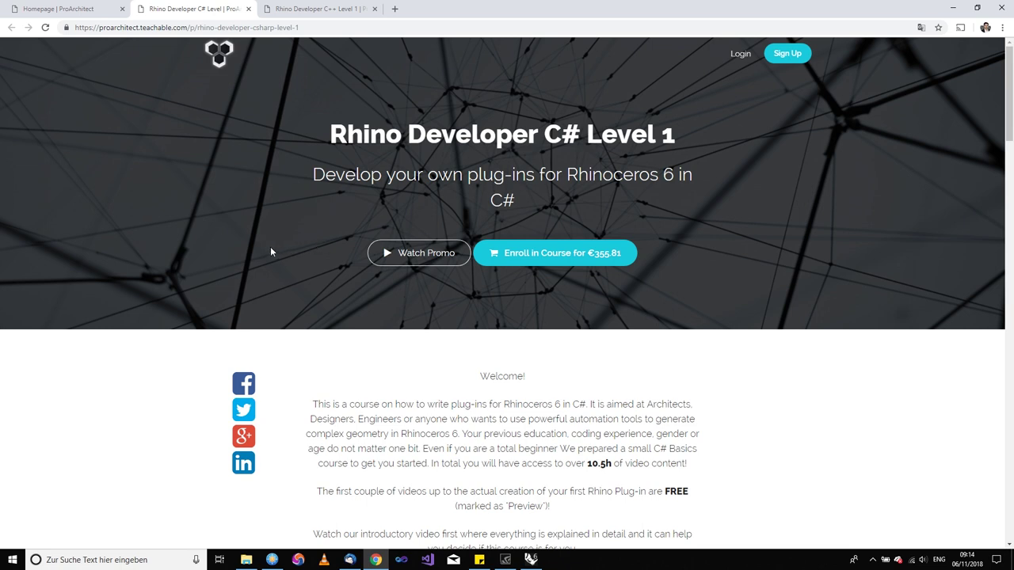
scroll(491, 204, down, 6)
scroll(489, 205, up, 2)
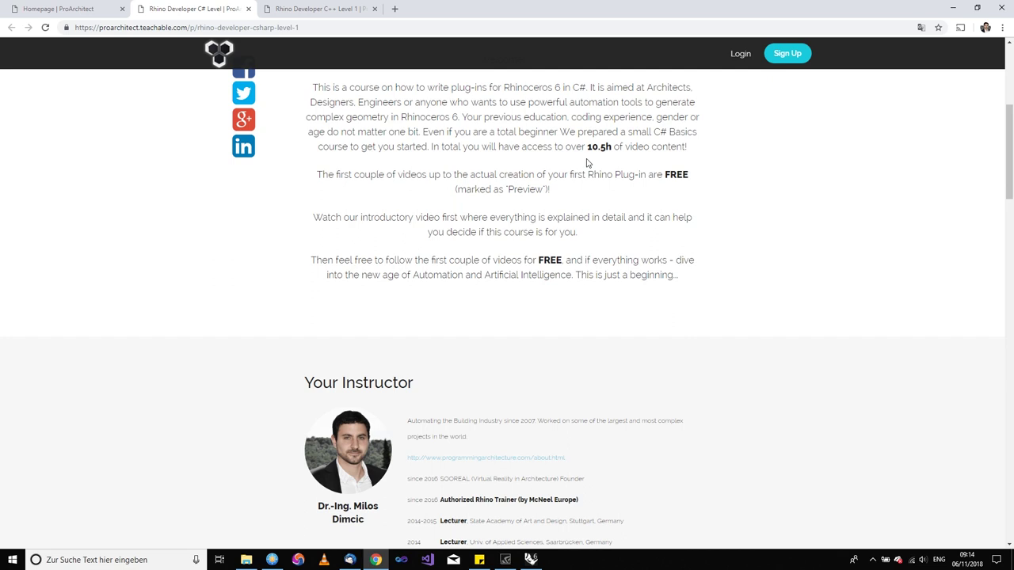
scroll(552, 220, down, 8)
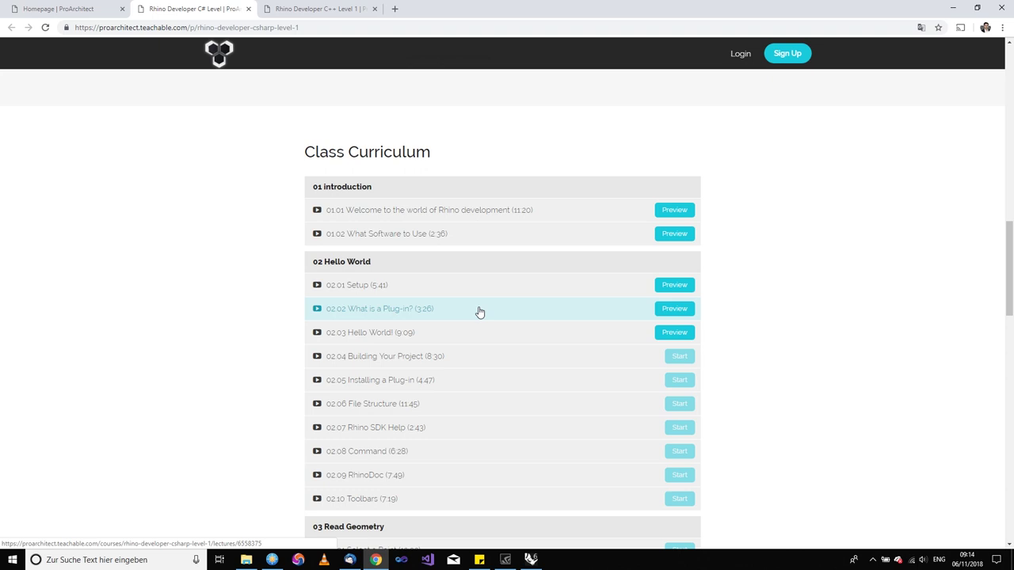
scroll(479, 312, down, 3)
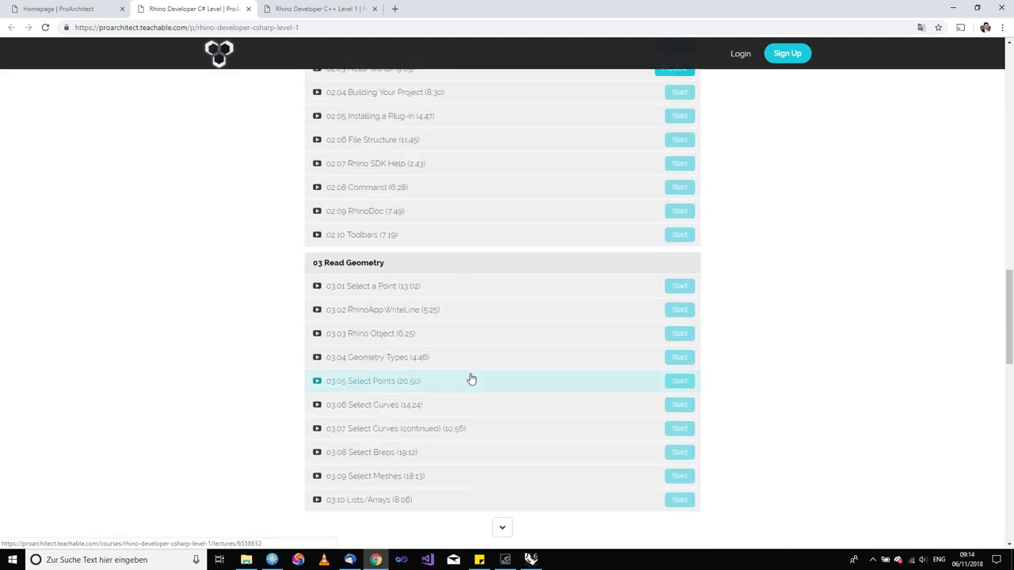
click(500, 527)
scroll(509, 346, down, 8)
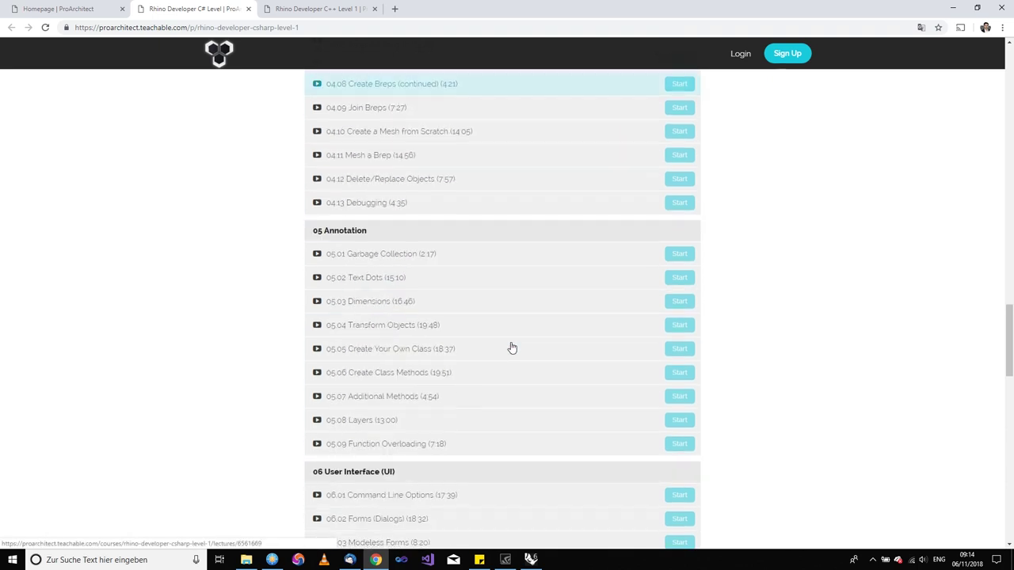
scroll(510, 349, down, 5)
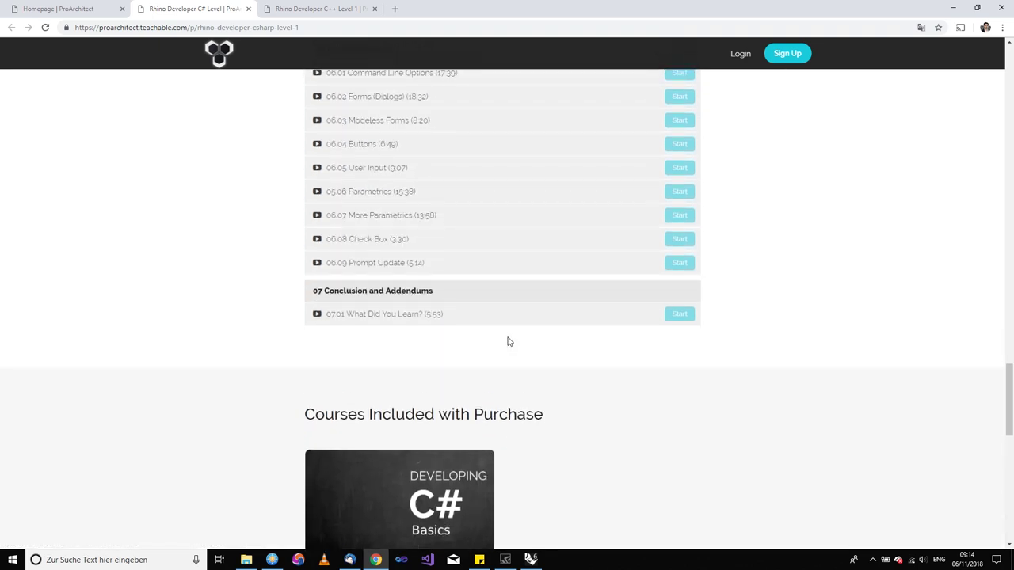
scroll(507, 341, down, 2)
scroll(508, 342, up, 18)
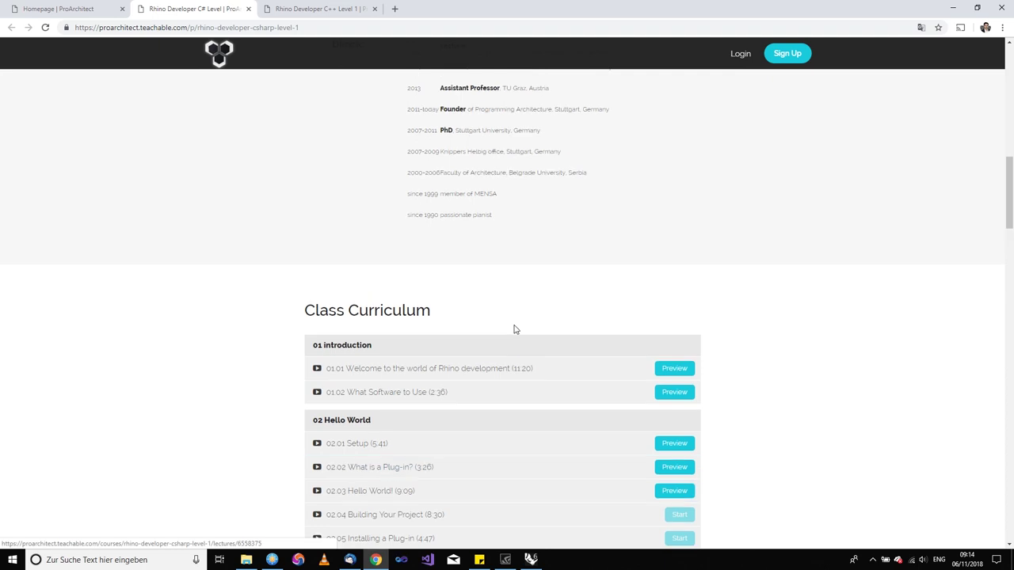
scroll(513, 329, up, 10)
Review the description, instructor section and curriculum on the Rhino Developer C++ Level 1 course page
click(321, 8)
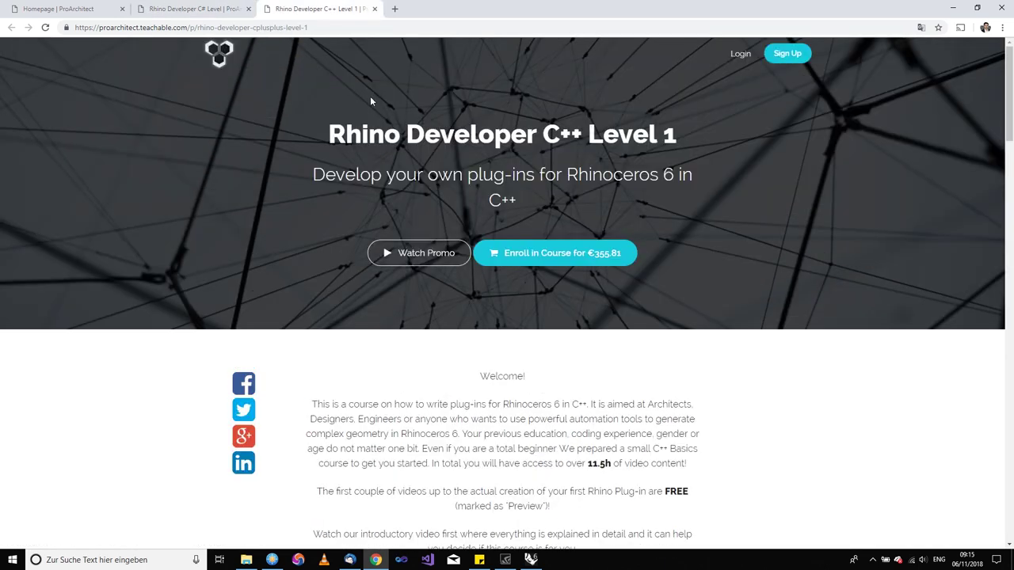
scroll(372, 107, down, 5)
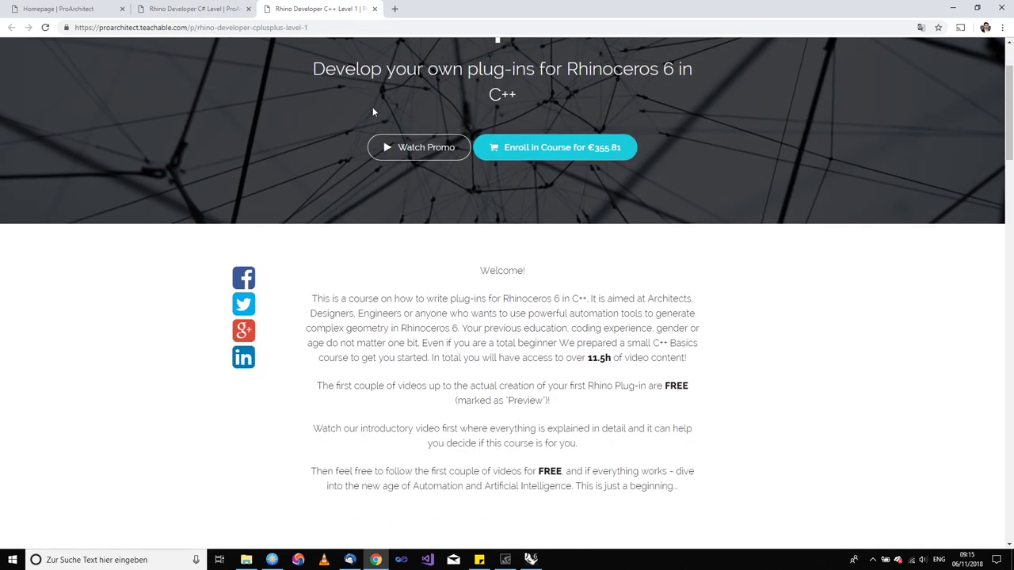
scroll(373, 110, down, 1)
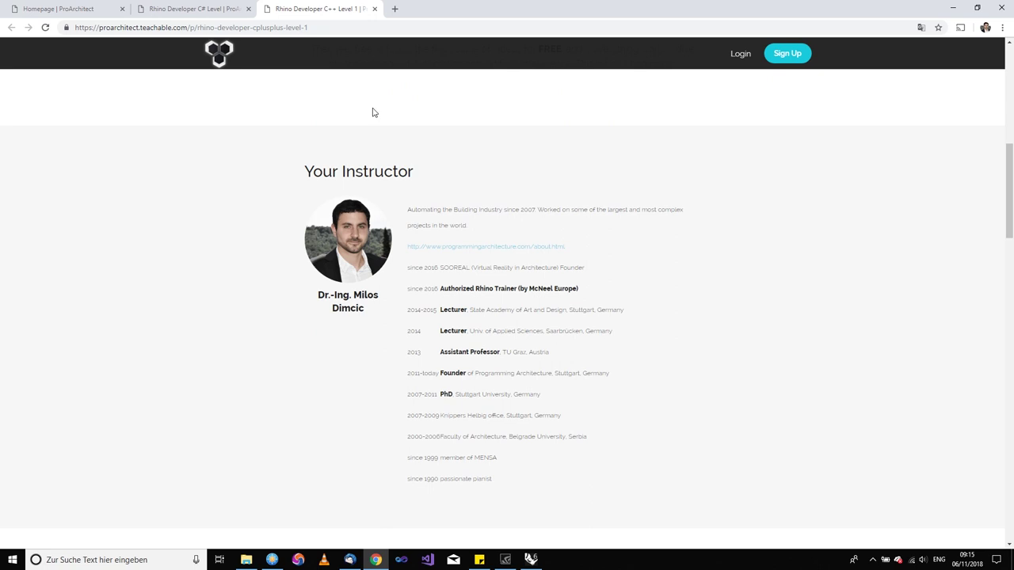
scroll(374, 112, down, 5)
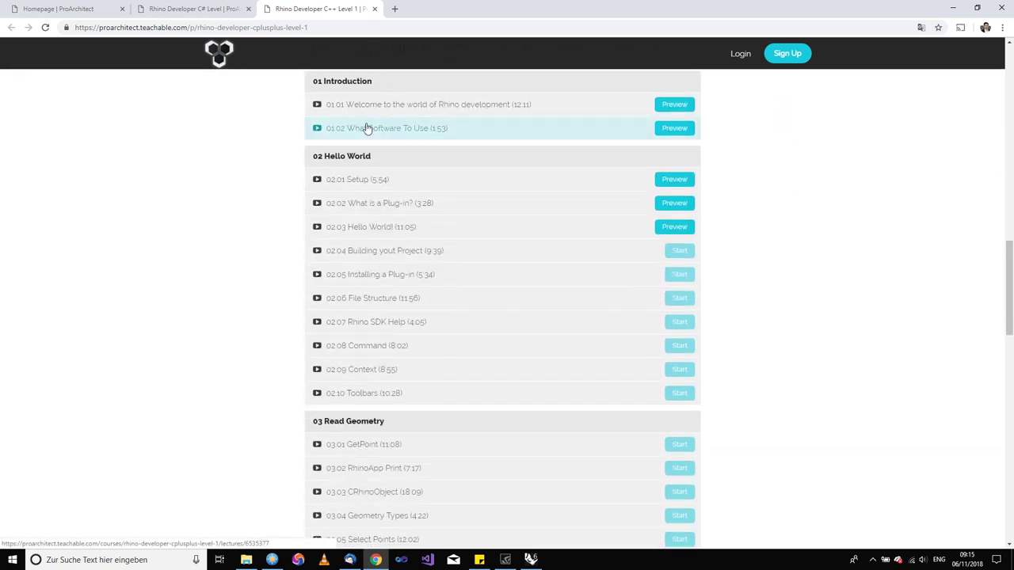
scroll(368, 128, up, 10)
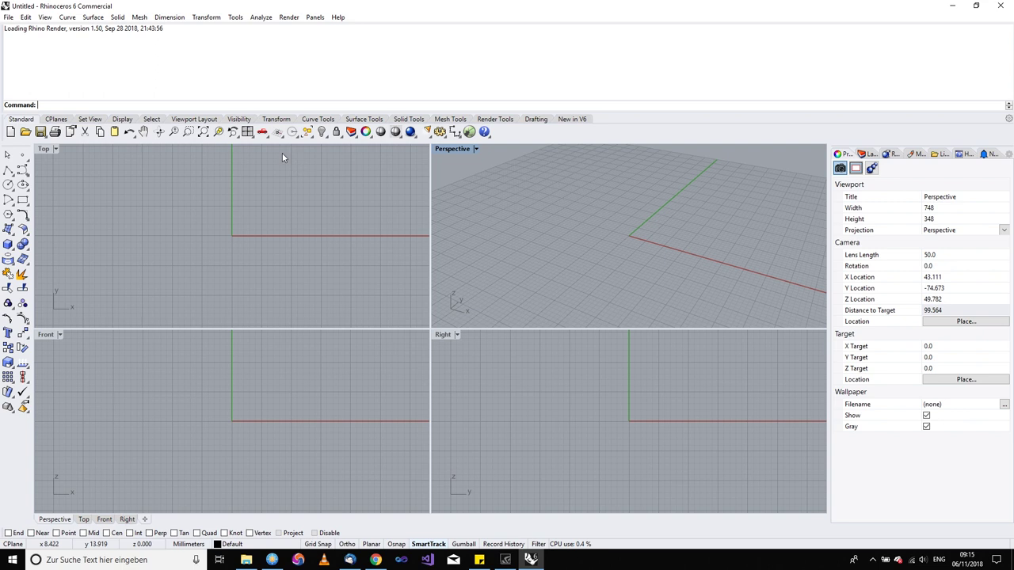
Switch to Rhinoceros 6 and use PlugInManager to install the eve_voronax plug-in from its x64 Release folder
click(293, 203)
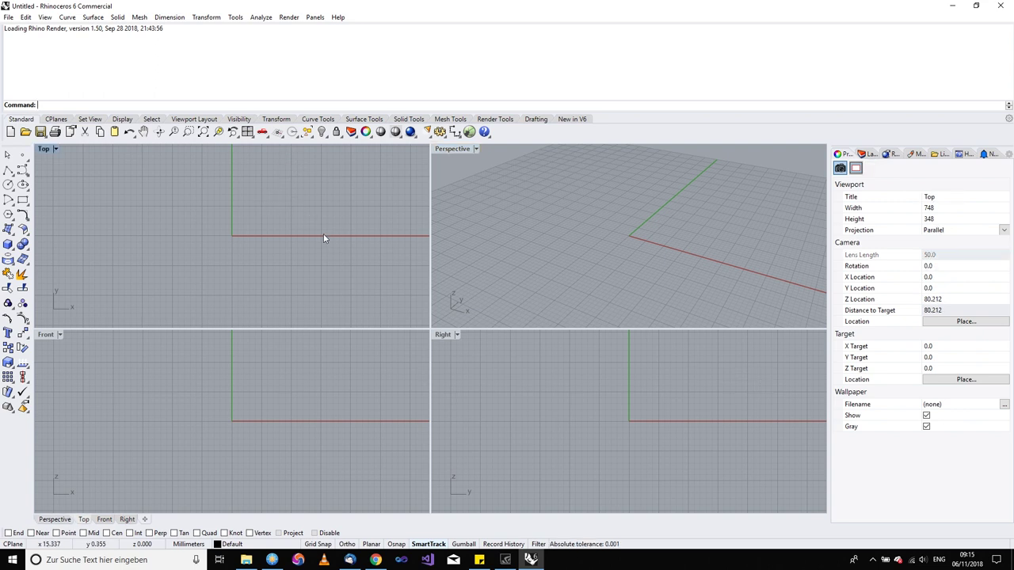
text(PlugInManager)
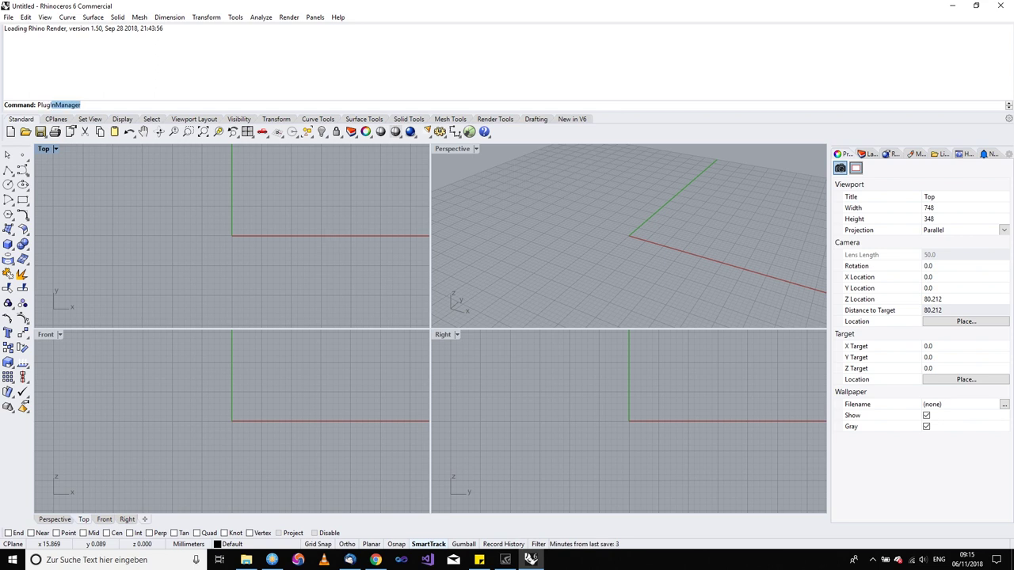
key(Return)
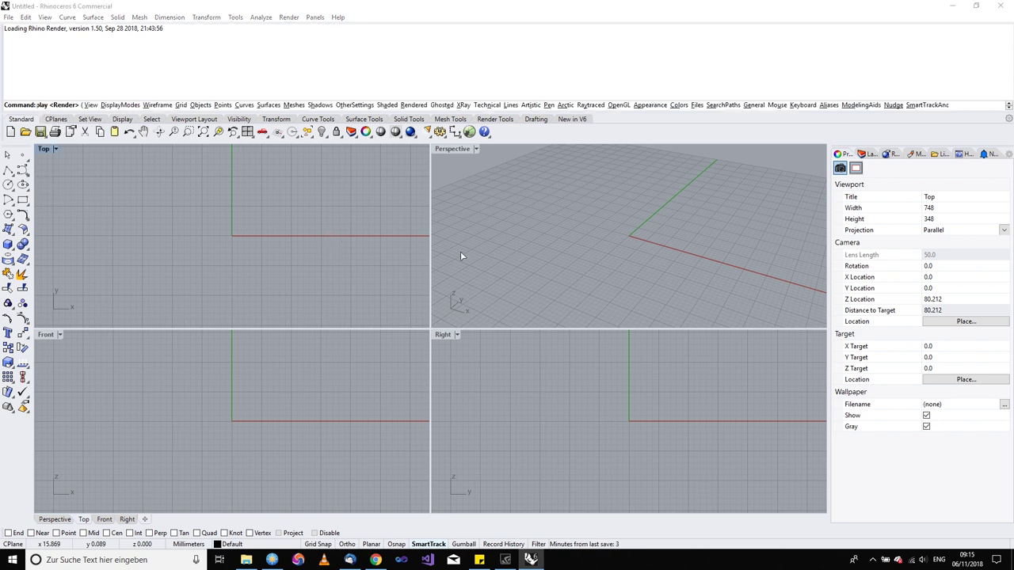
click(447, 403)
drag(253, 29, 409, 104)
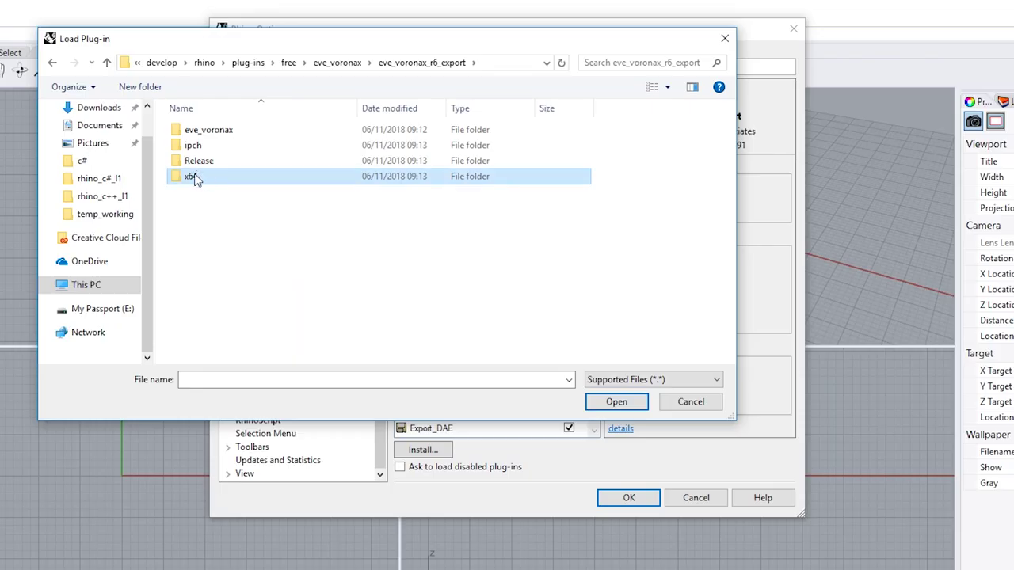
double_click(198, 172)
double_click(201, 133)
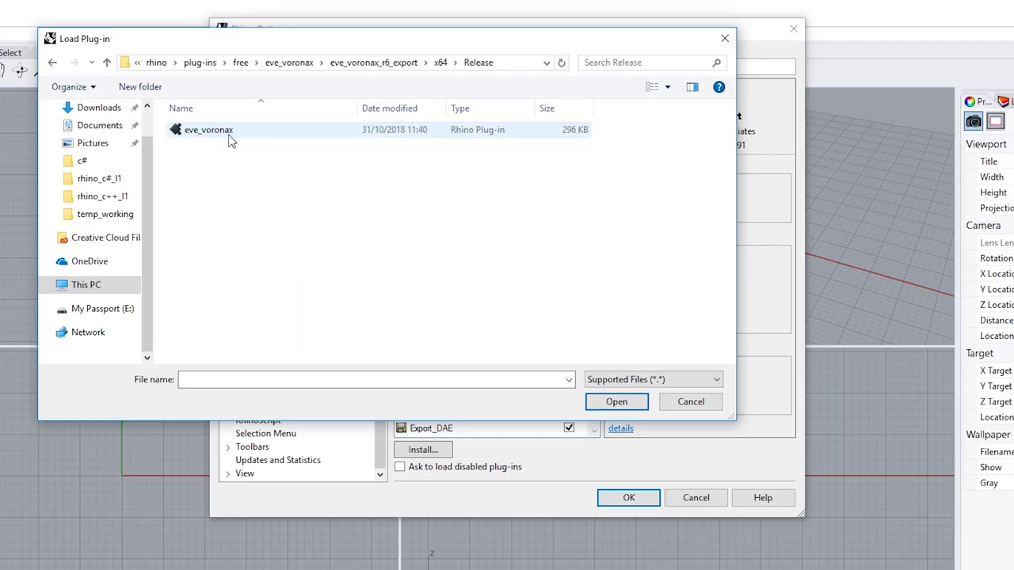
double_click(242, 134)
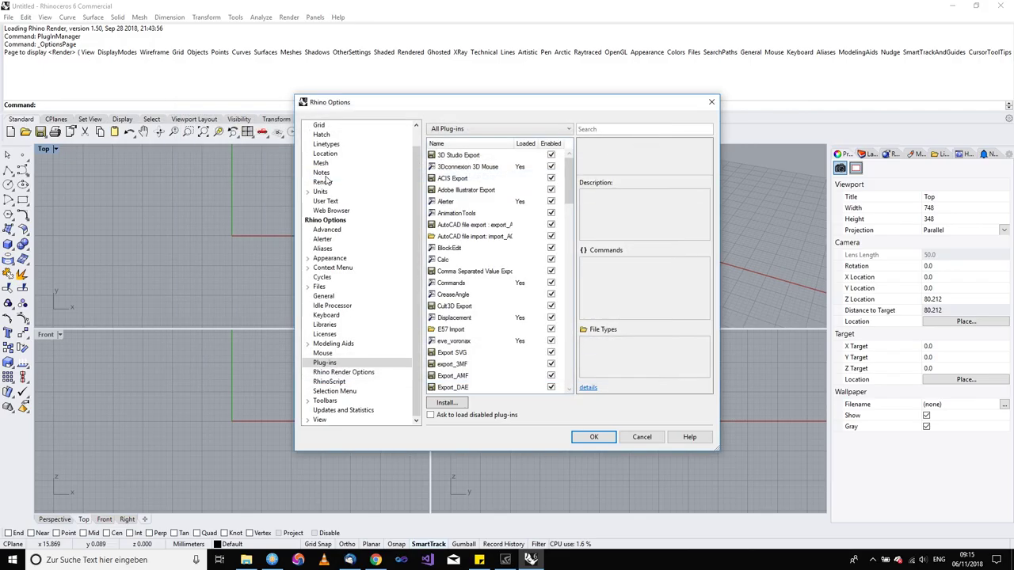
click(595, 438)
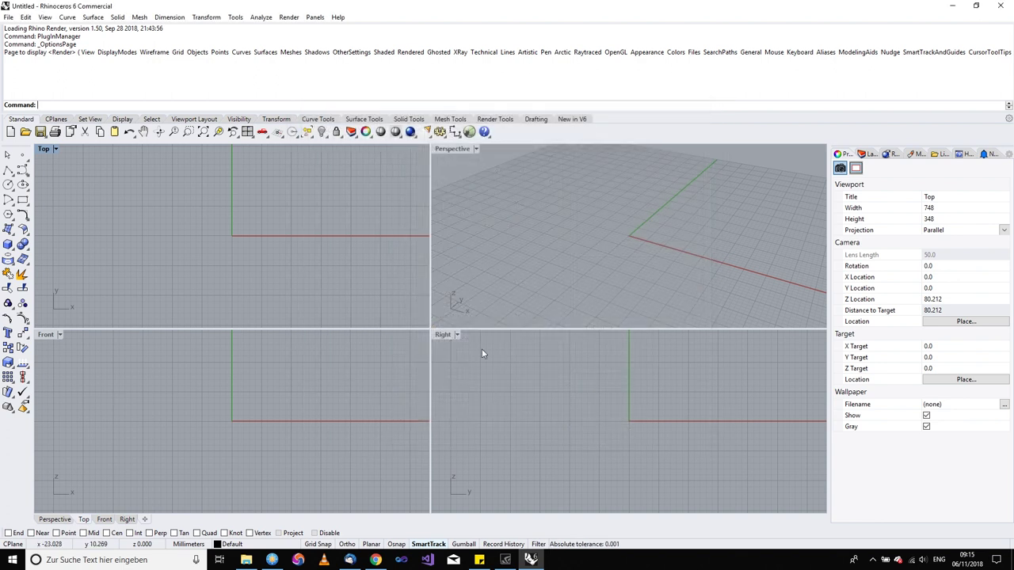
Run eve_voronax and place its dialog over the Perspective viewport
text(eve_voronax)
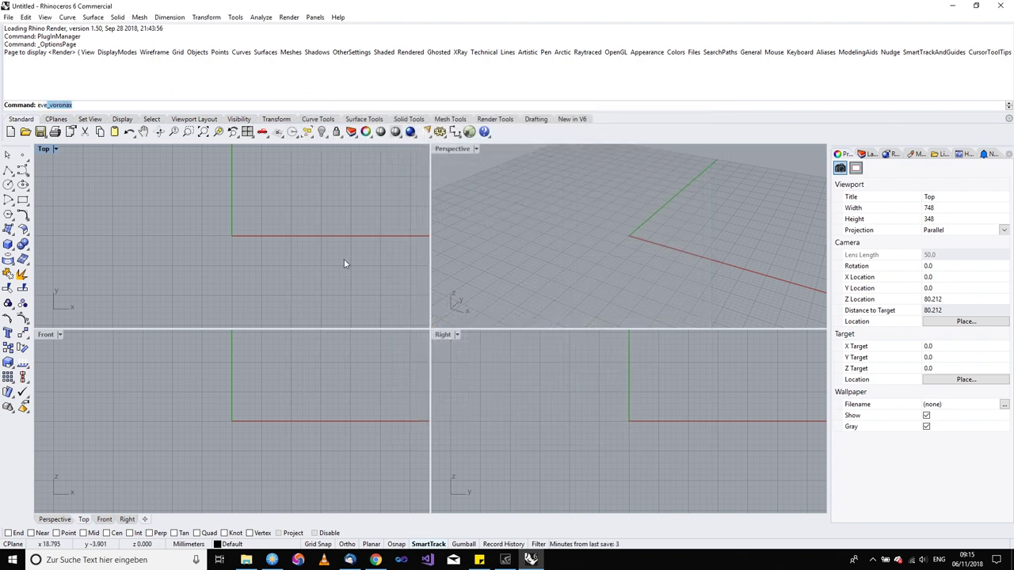
key(Return)
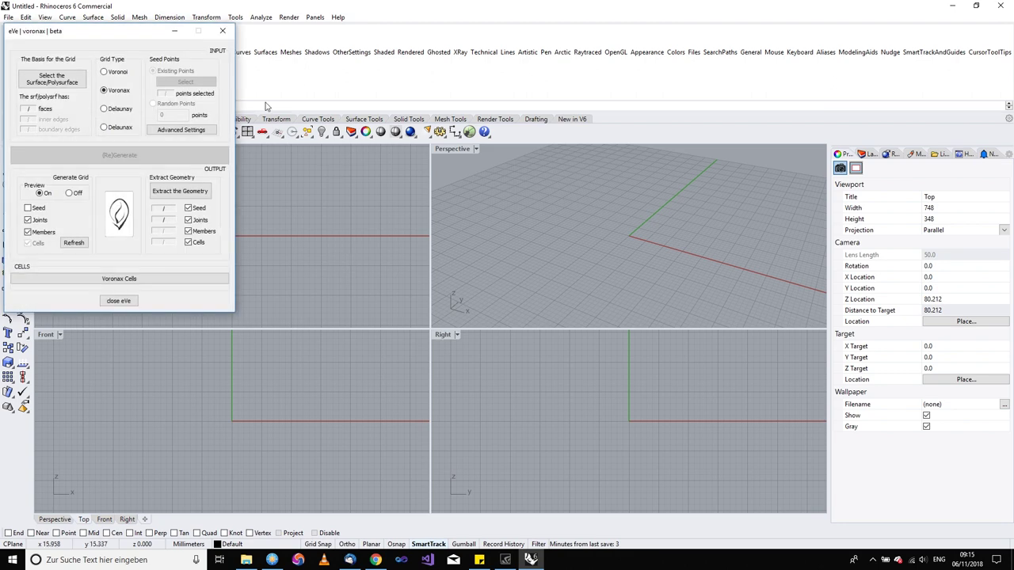
drag(141, 36, 705, 185)
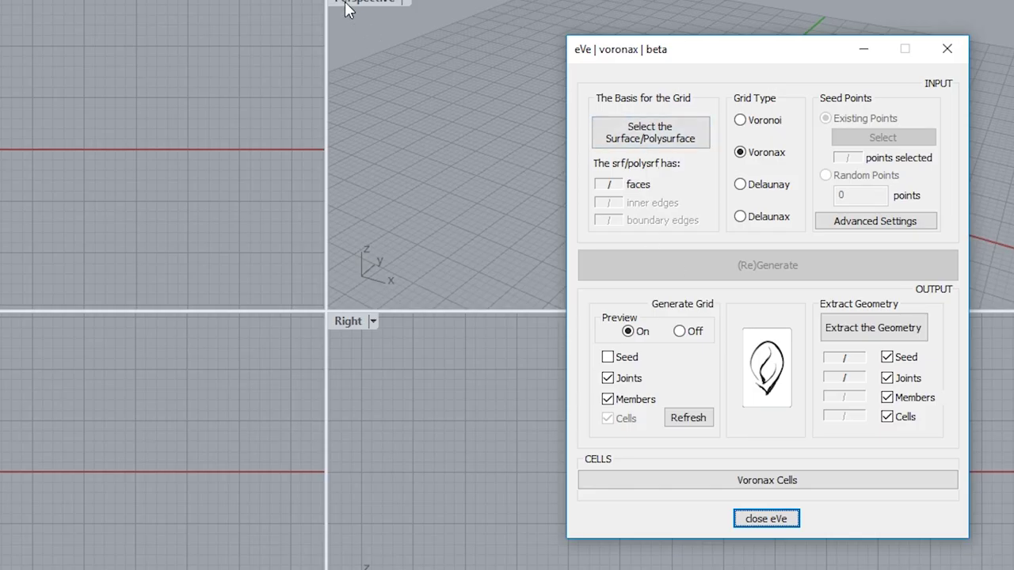
Maximize the Perspective viewport and draw a corner-to-corner plane surface covering much of the construction grid
double_click(356, 2)
click(92, 17)
mouse_move(103, 27)
click(237, 27)
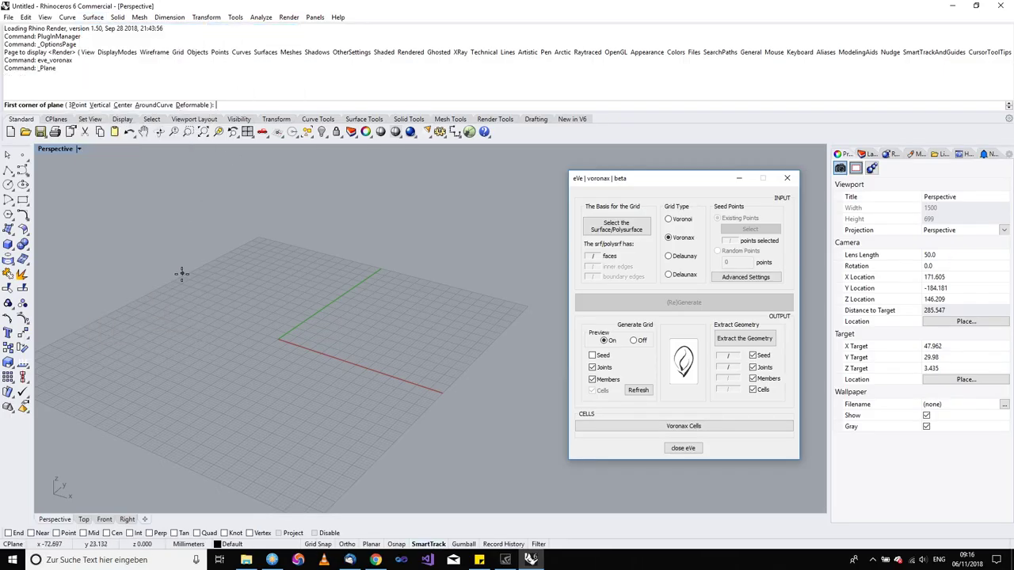
click(182, 273)
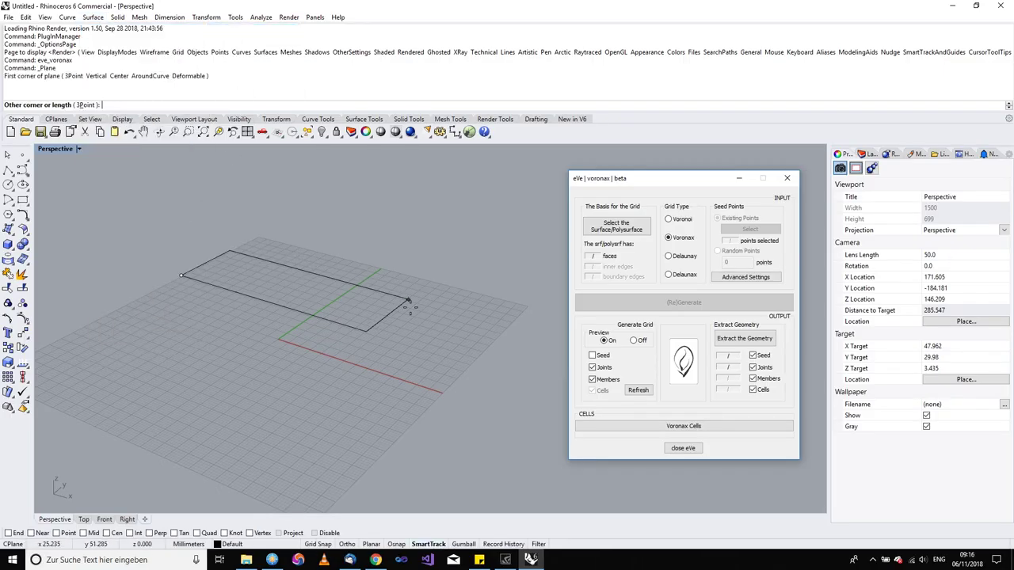
click(267, 493)
scroll(391, 429, down, 2)
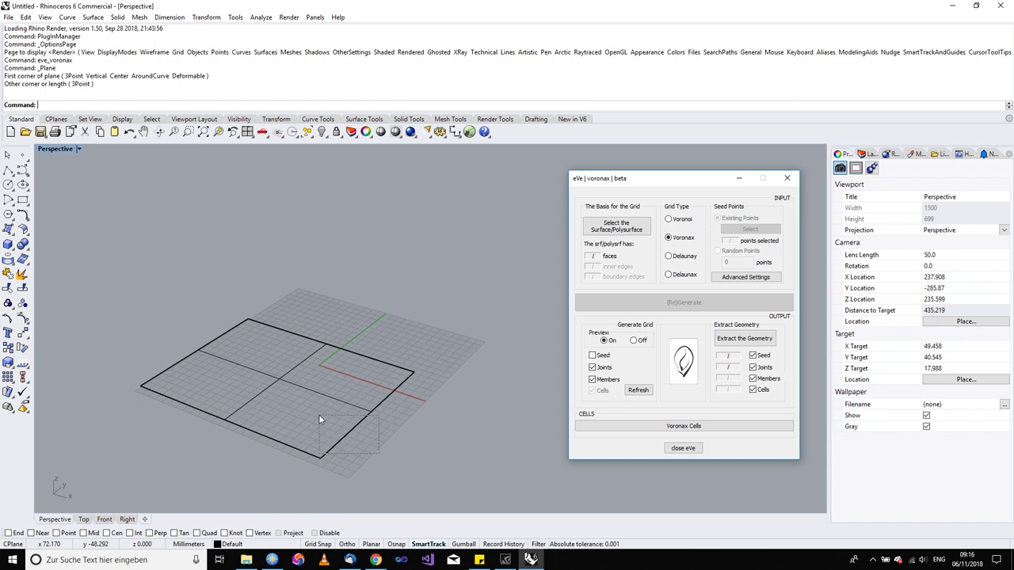
Rebuild the plane surface with a point count of 5 in U and V
drag(318, 420, 309, 400)
text(Rebuild)
key(Return)
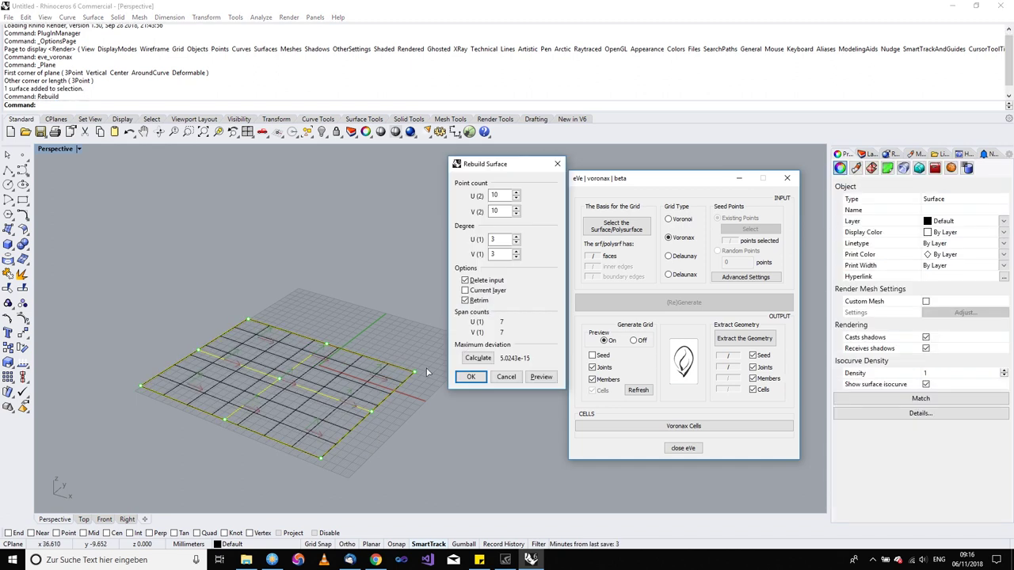
double_click(497, 195)
double_click(501, 209)
text(5)
click(471, 377)
Show the surface's control points, move six of them vertically upward to form a hump, and hide the points
right_drag(362, 359, 386, 348)
key(F10)
drag(333, 318, 452, 432)
text(M)
key(Return)
text(v)
key(Return)
click(461, 443)
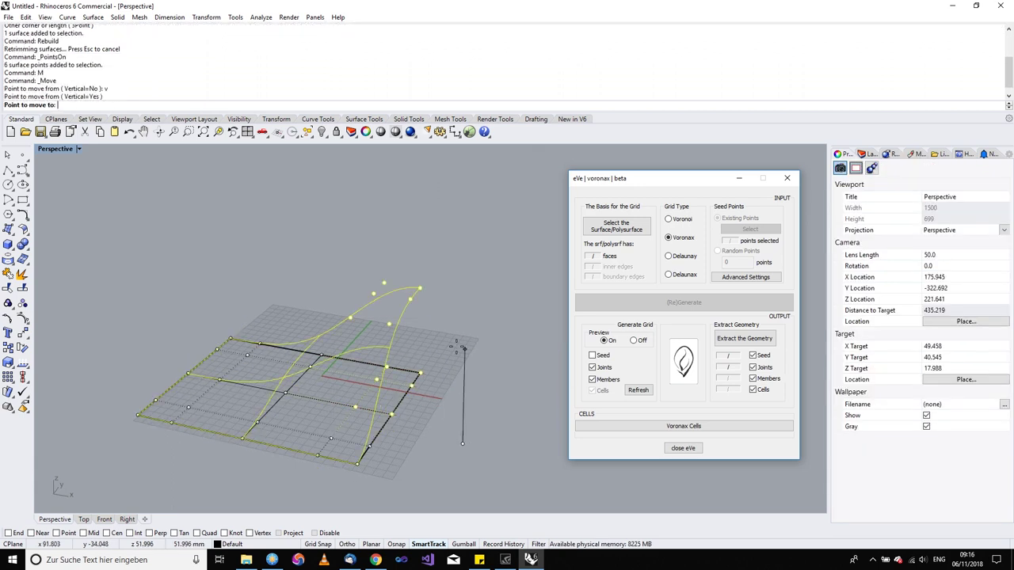
click(458, 322)
key(Escape)
Hide the construction grid and frame the curved surface beside the plug-in dialog
right_drag(315, 379, 387, 374)
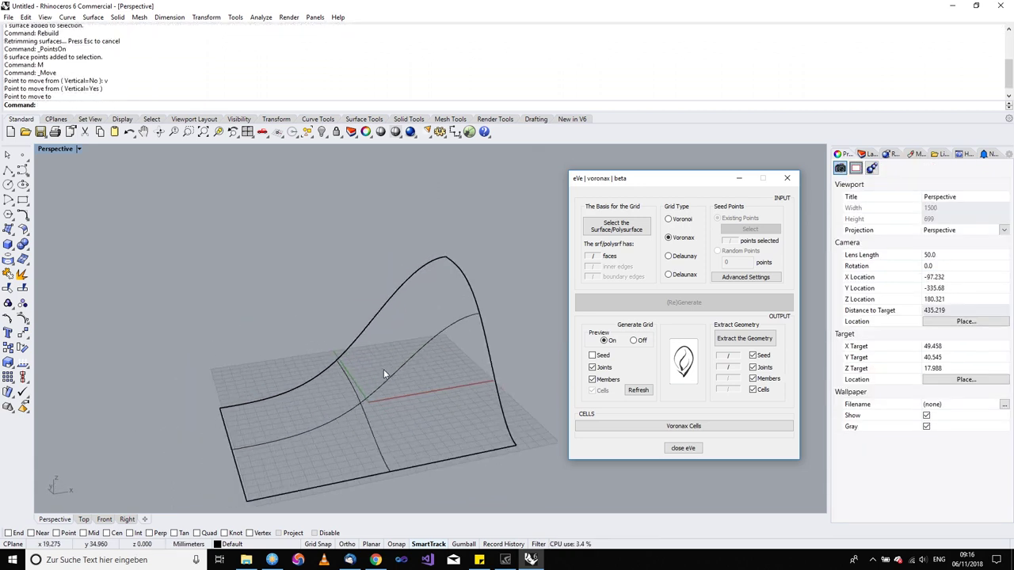
key(F7)
scroll(373, 374, down, 4)
scroll(404, 414, up, 6)
right_drag(404, 414, 404, 373)
right_drag(407, 295, 410, 330)
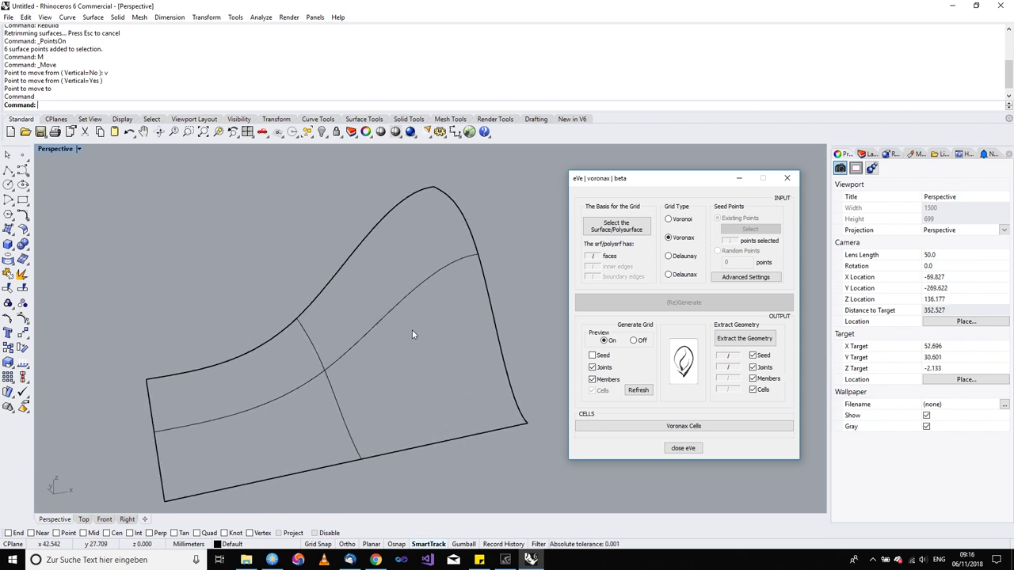
Assign the curved surface as the basis for the eVe grid
click(606, 226)
click(460, 257)
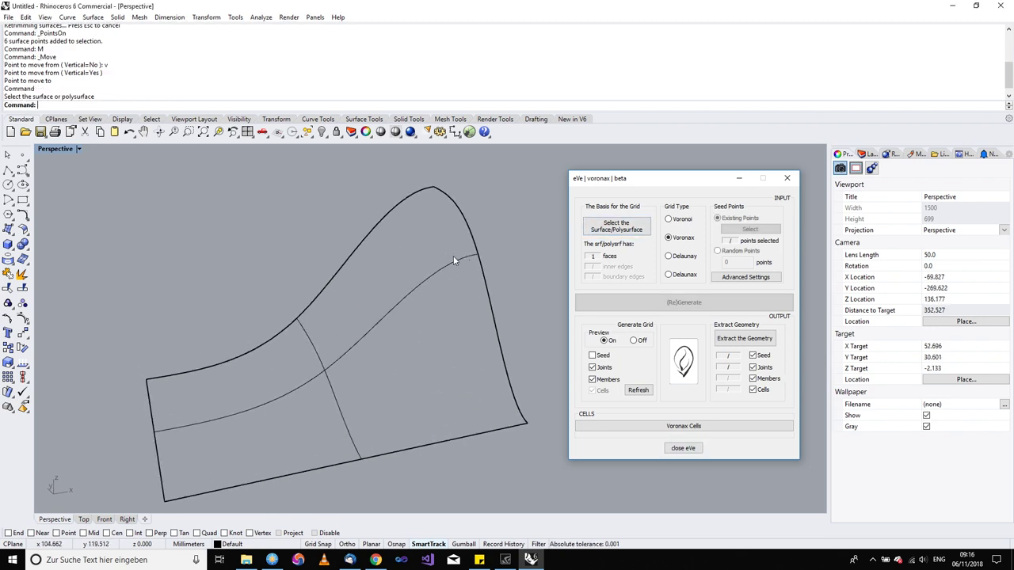
scroll(444, 273, down, 2)
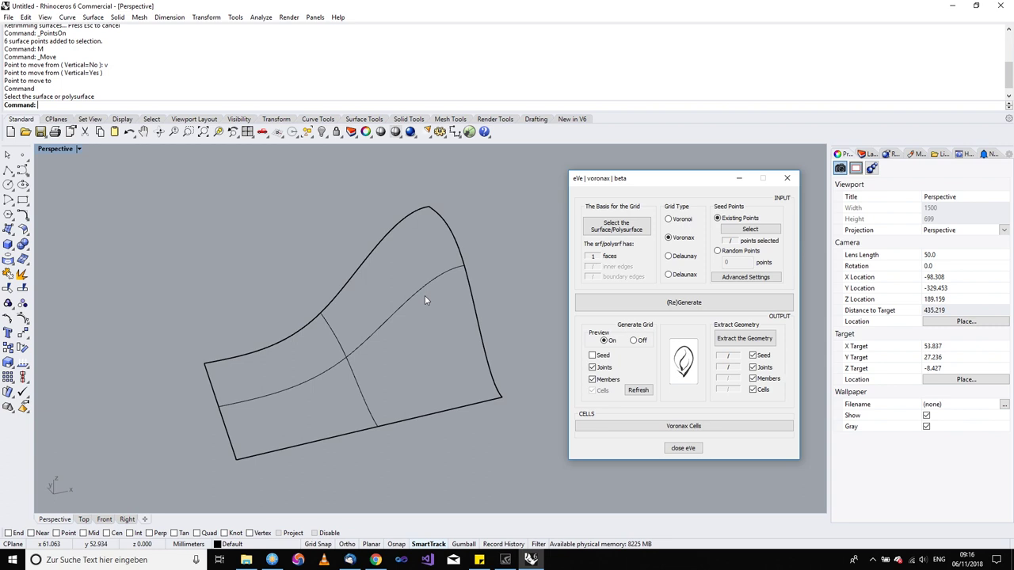
Set the seed points to 100 random points and generate the Voronax grid
click(722, 251)
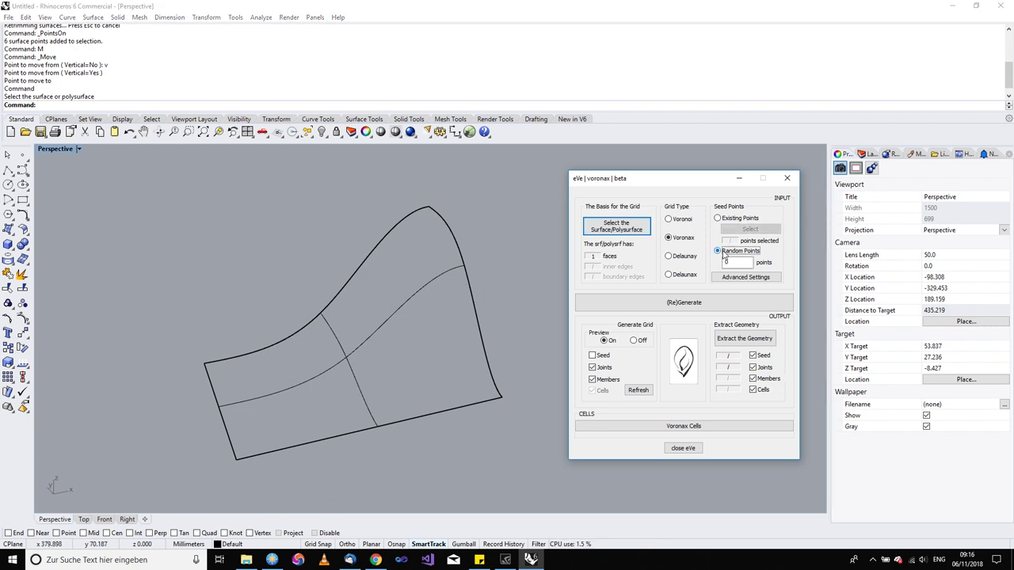
double_click(720, 263)
text(100)
click(683, 303)
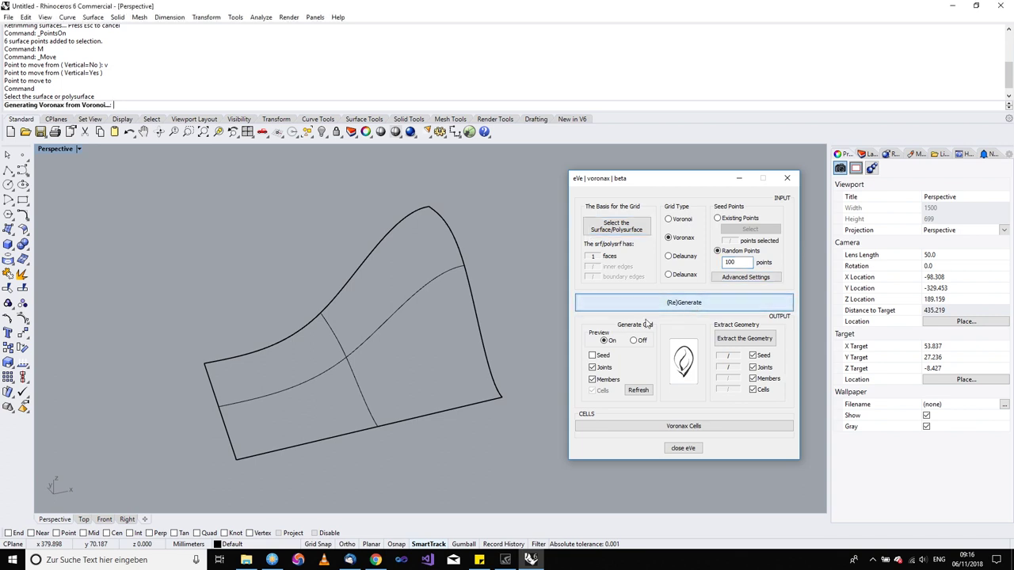
Select the curved surface under the Voronax grid and turn off the display of its isocurves
click(420, 336)
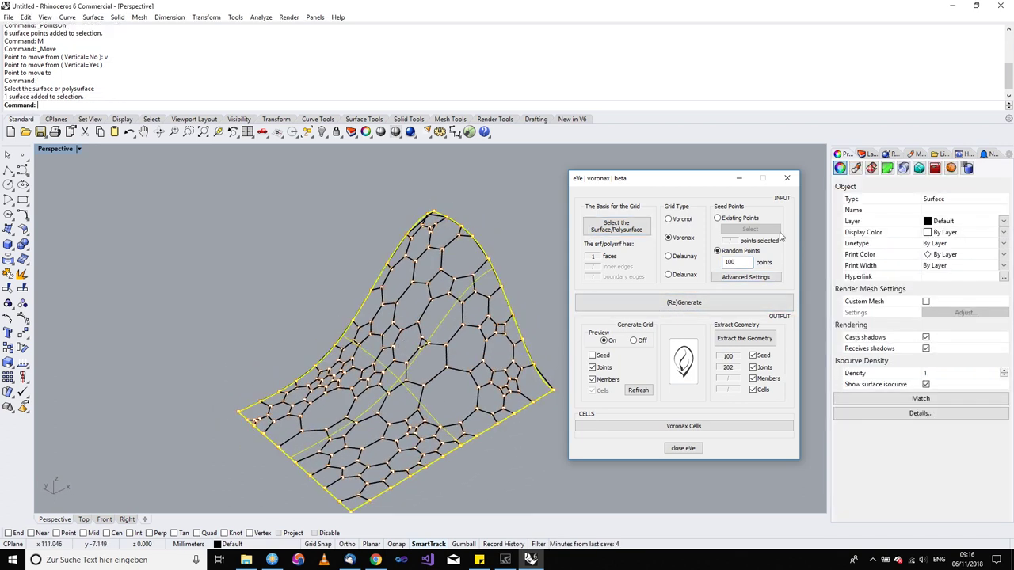
click(925, 384)
right_drag(333, 332, 392, 351)
drag(696, 173, 656, 158)
right_drag(372, 332, 366, 338)
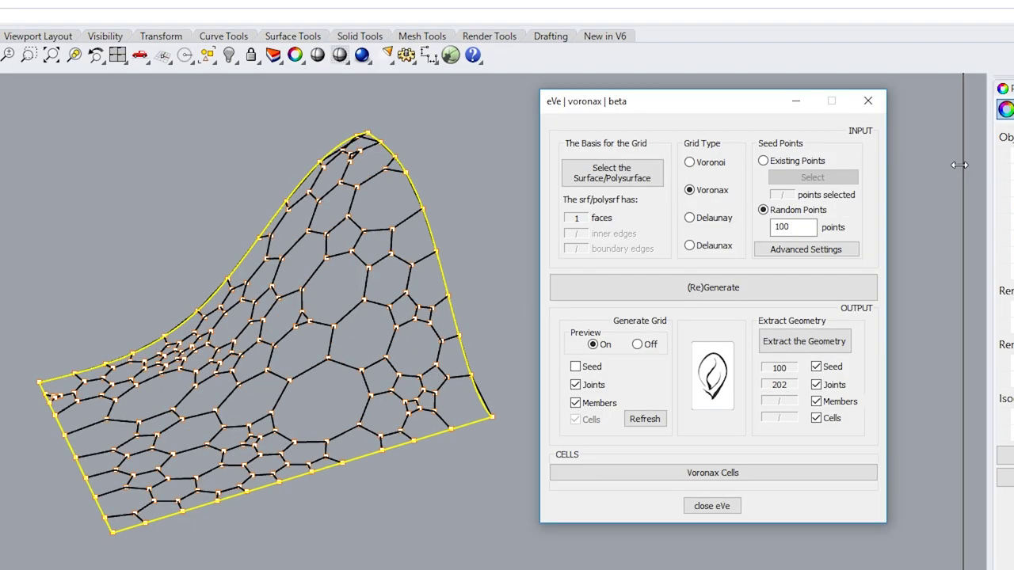
Extract the seed, joints, members and cells geometry, show the layer list and widen its name column
right_drag(476, 346, 520, 386)
click(830, 345)
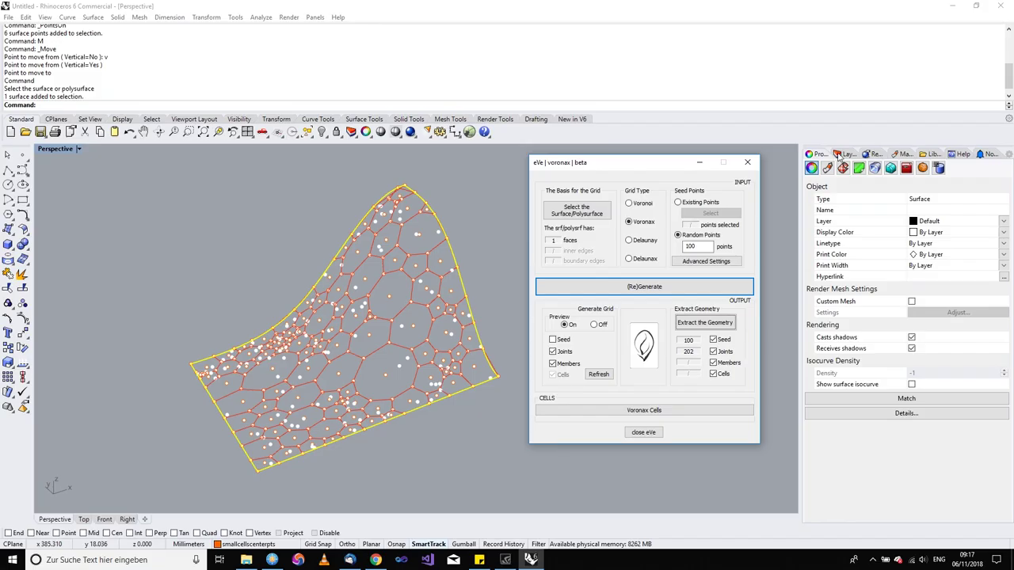
click(1003, 88)
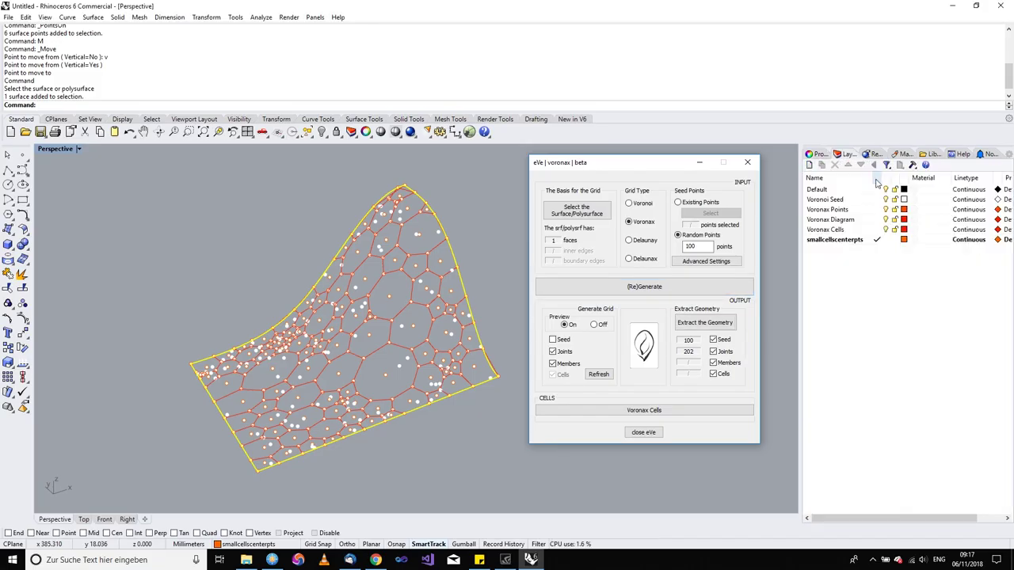
drag(877, 179, 905, 179)
right_drag(404, 391, 410, 379)
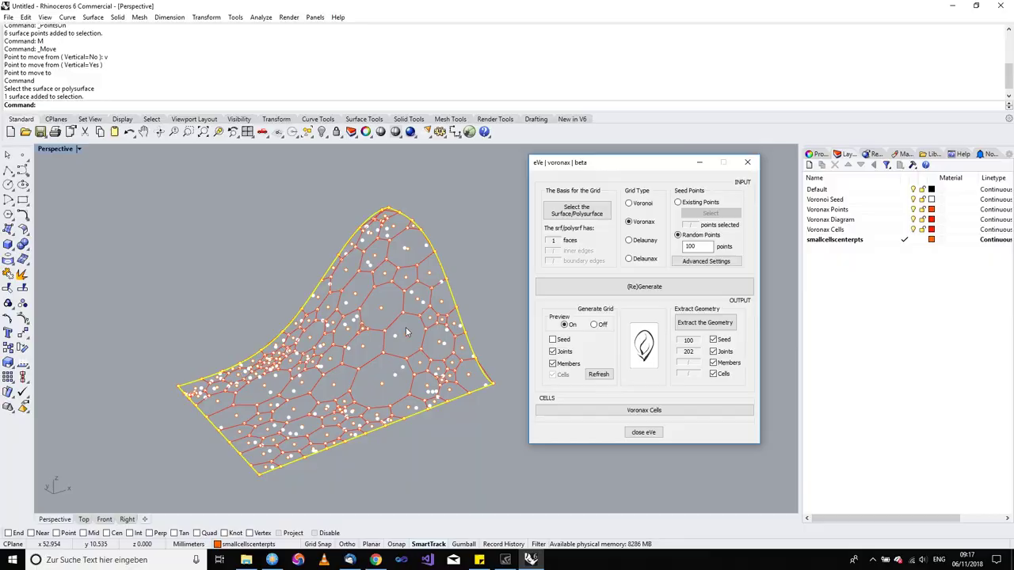
right_drag(409, 332, 456, 323)
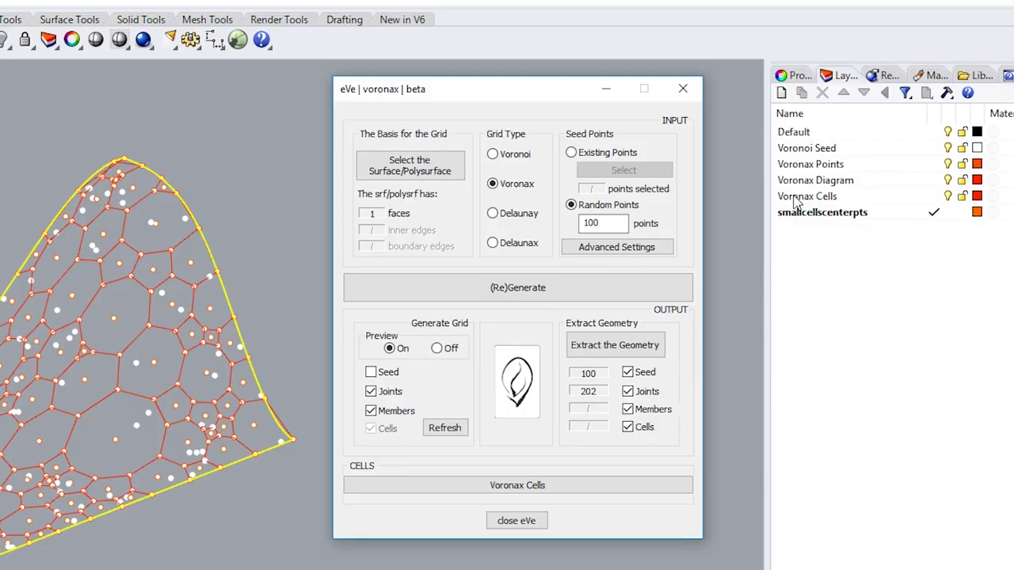
click(832, 229)
right_click(833, 231)
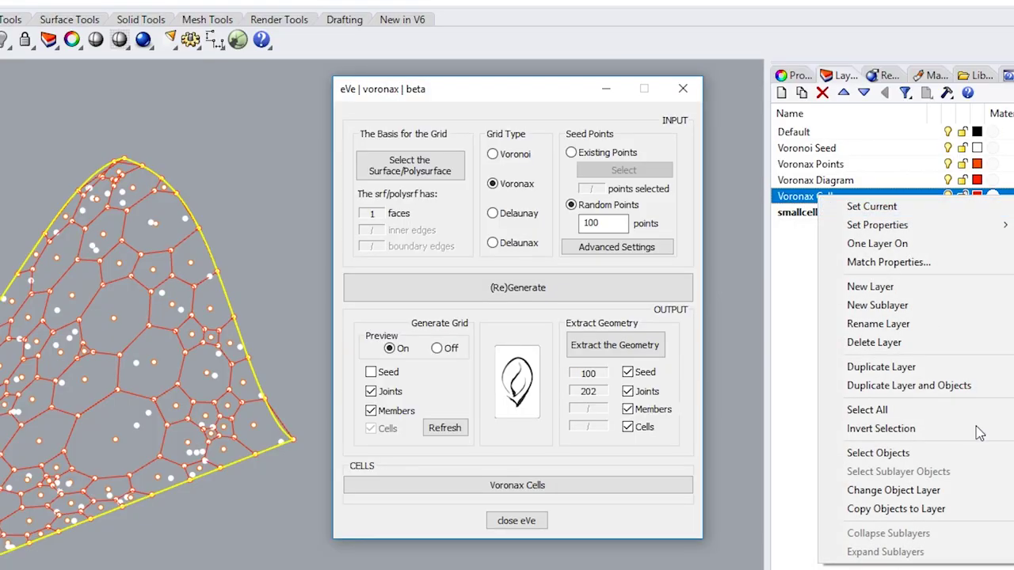
click(905, 453)
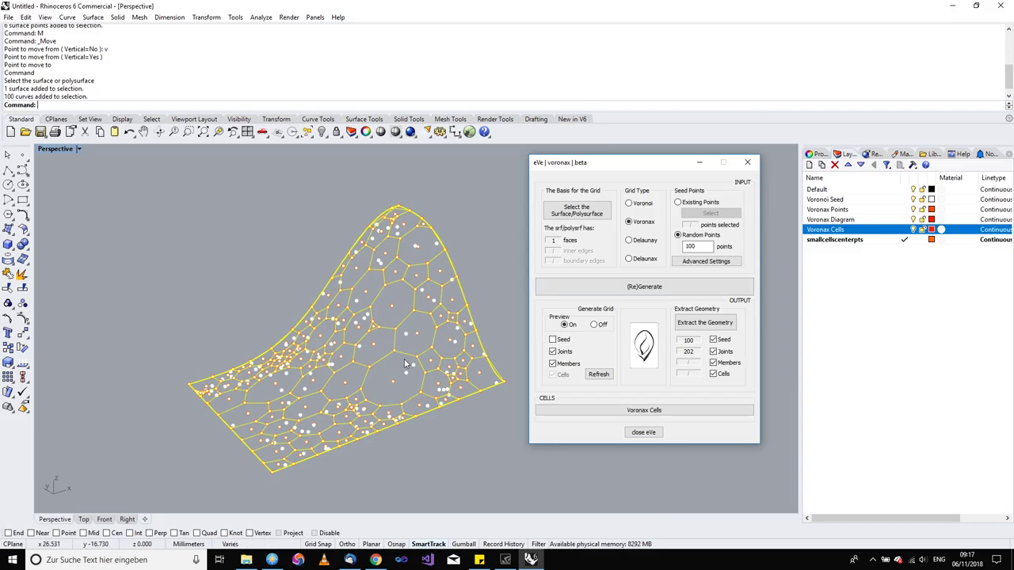
scroll(404, 358, up, 5)
click(411, 331)
key(Escape)
Select all objects on the Voronax Cells layer and isolate them
right_click(833, 229)
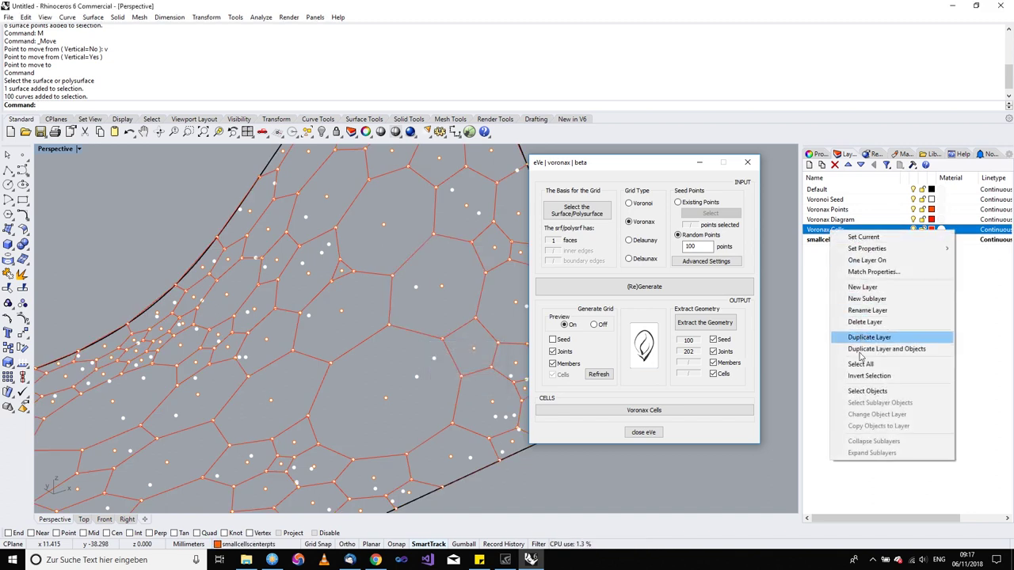
click(865, 391)
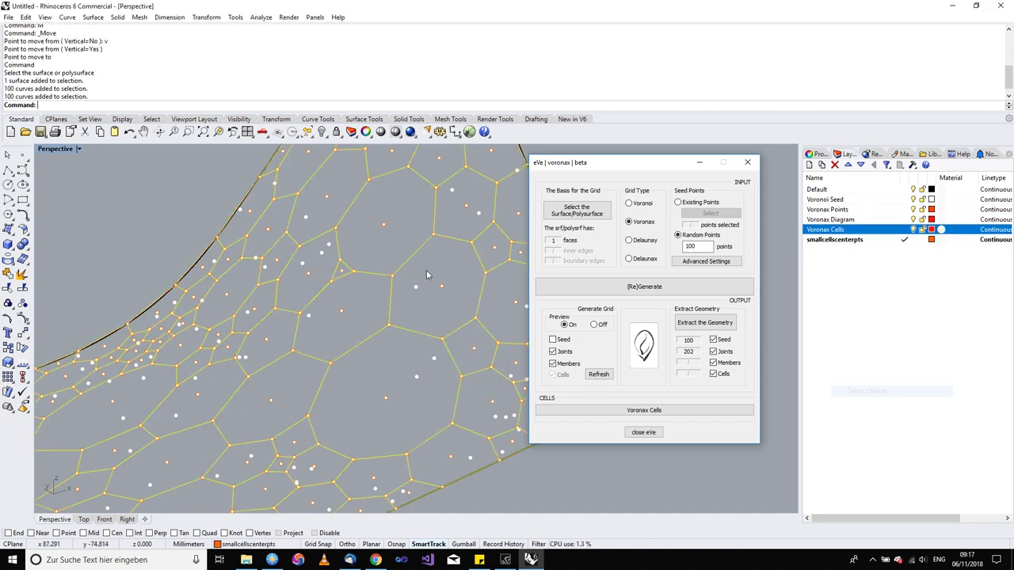
click(238, 119)
click(54, 133)
Examine the isolated cell outlines from several angles by selecting two neighbouring cell curves, and clear the selection
scroll(332, 365, down, 6)
click(347, 360)
click(360, 364)
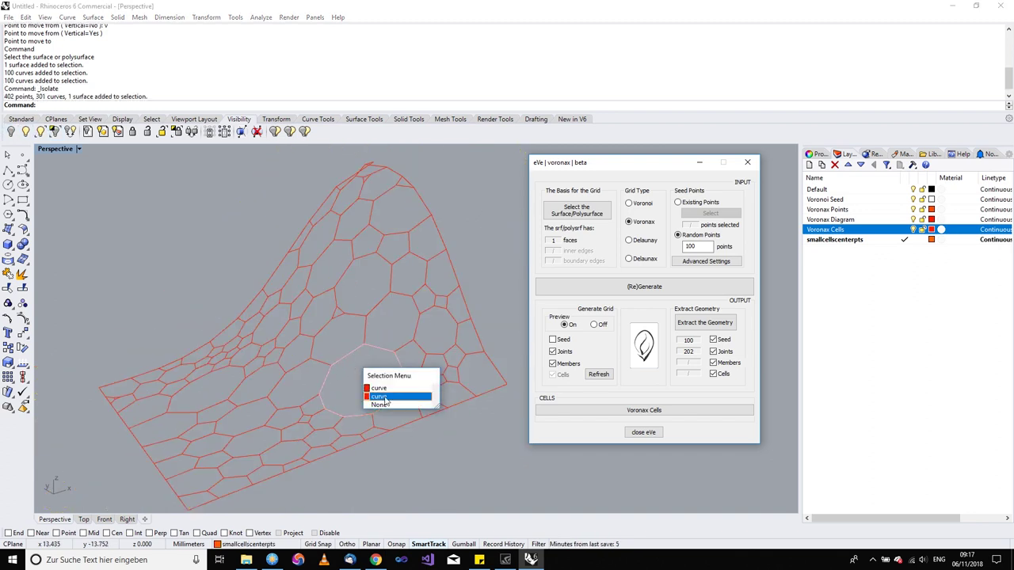
click(380, 388)
click(395, 309)
click(422, 326)
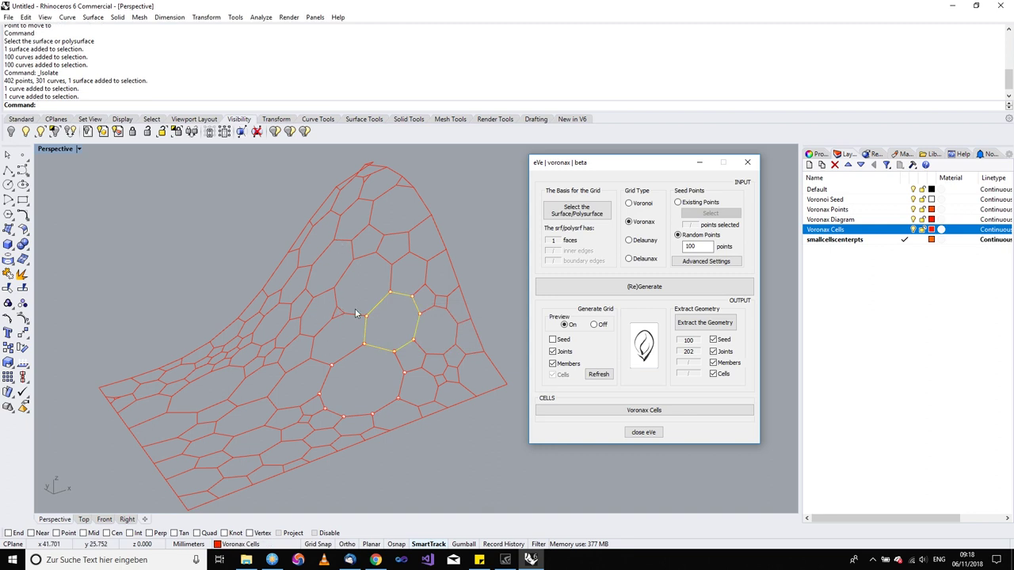
right_drag(419, 286, 378, 432)
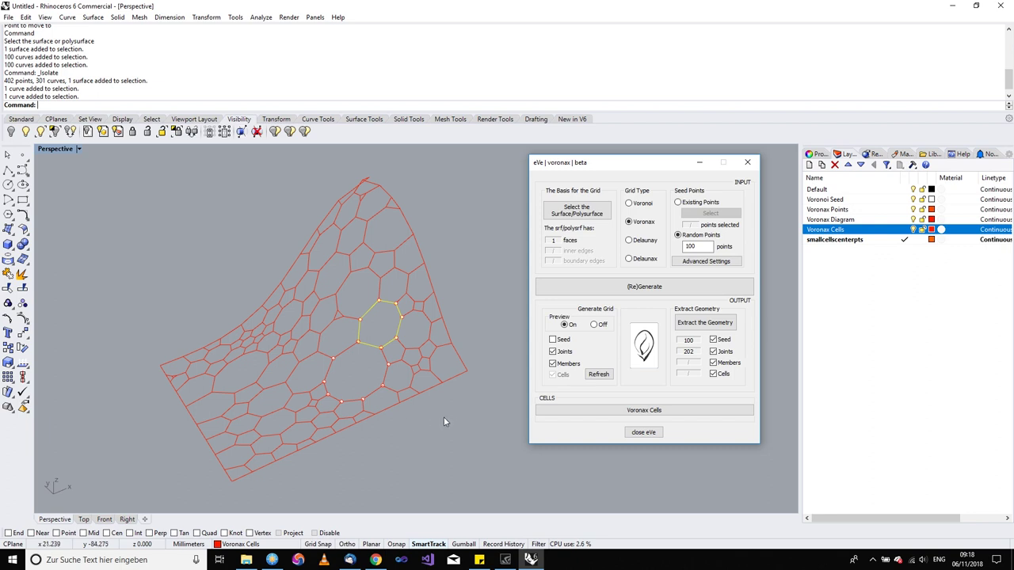
right_drag(483, 349, 434, 377)
scroll(434, 377, up, 2)
key(Escape)
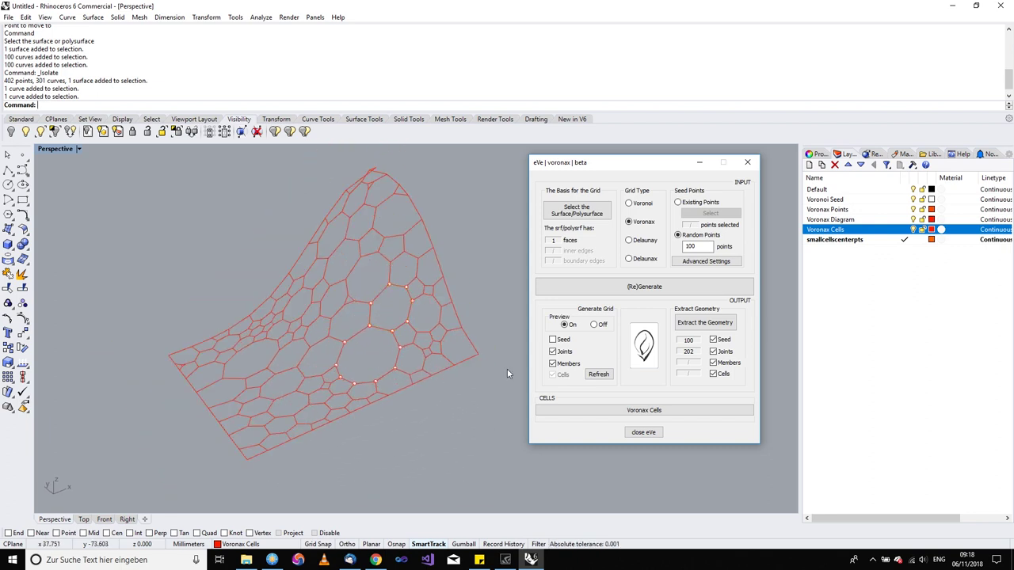
Show all hidden objects with the Show command
text(oew)
key(Return)
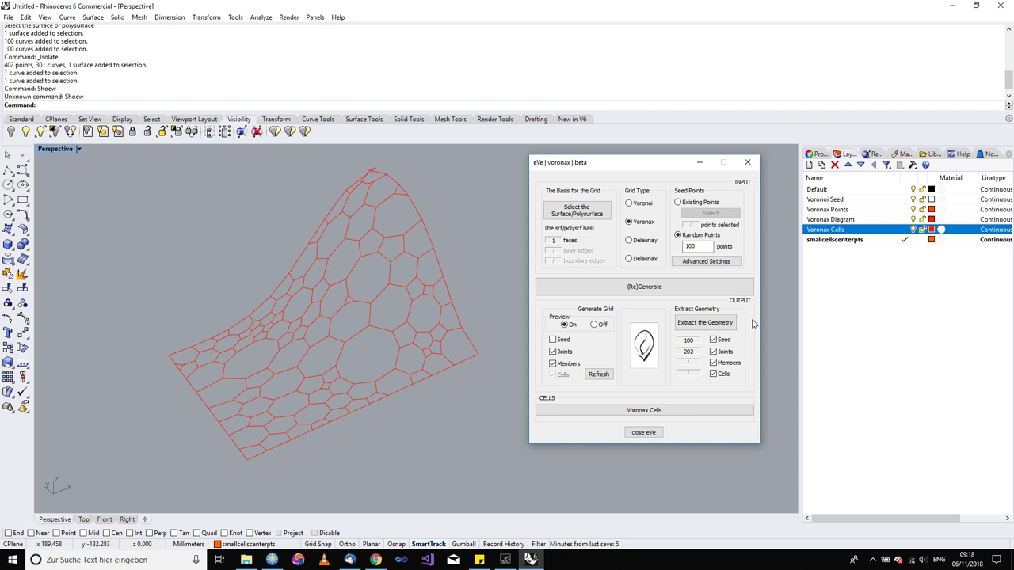
text(Show)
key(Return)
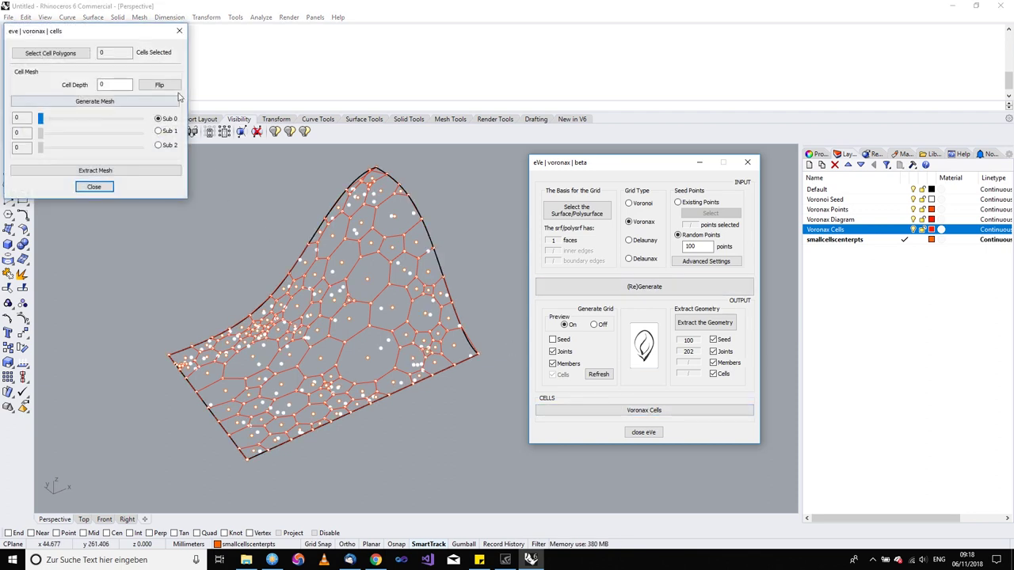
Open the Voronax Cells dialog and assign all curves on the Voronax Cells layer as cell polygons
drag(117, 35, 153, 166)
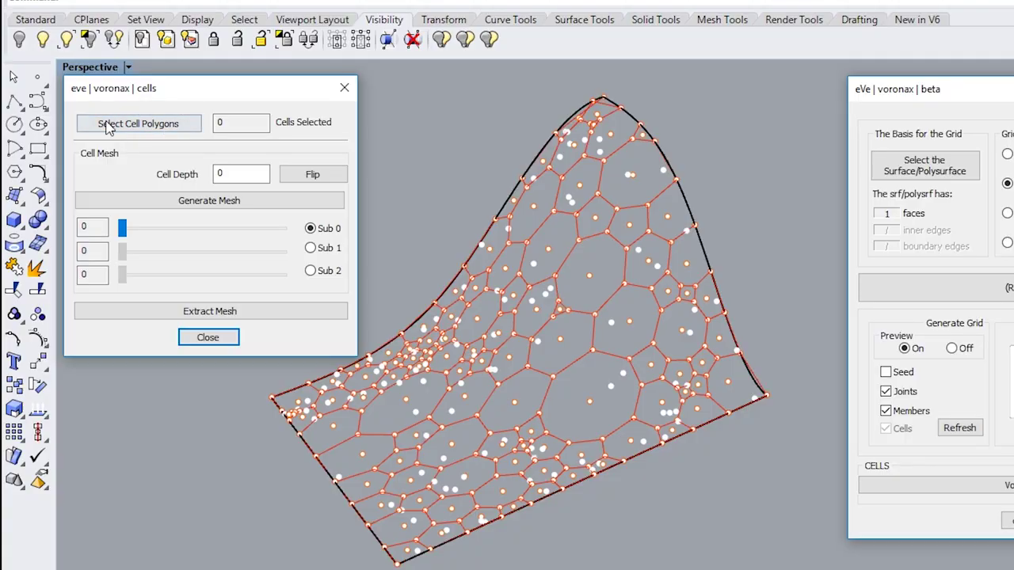
click(139, 124)
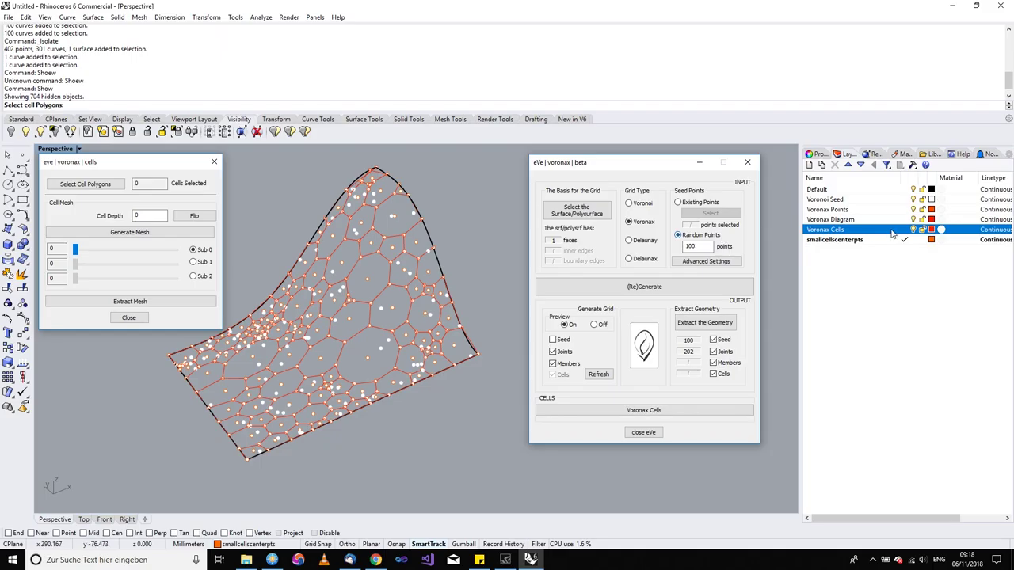
right_click(825, 231)
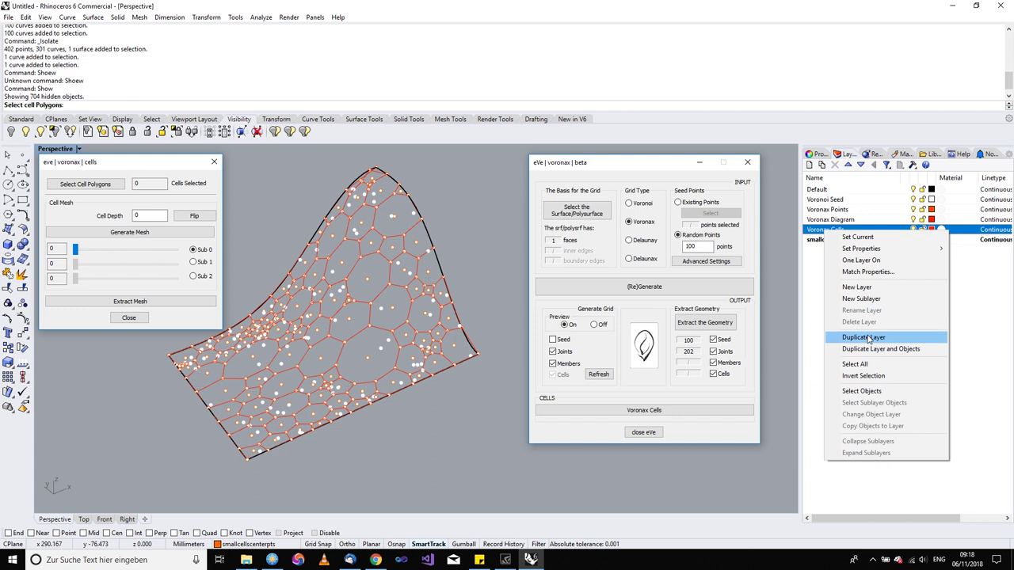
click(862, 377)
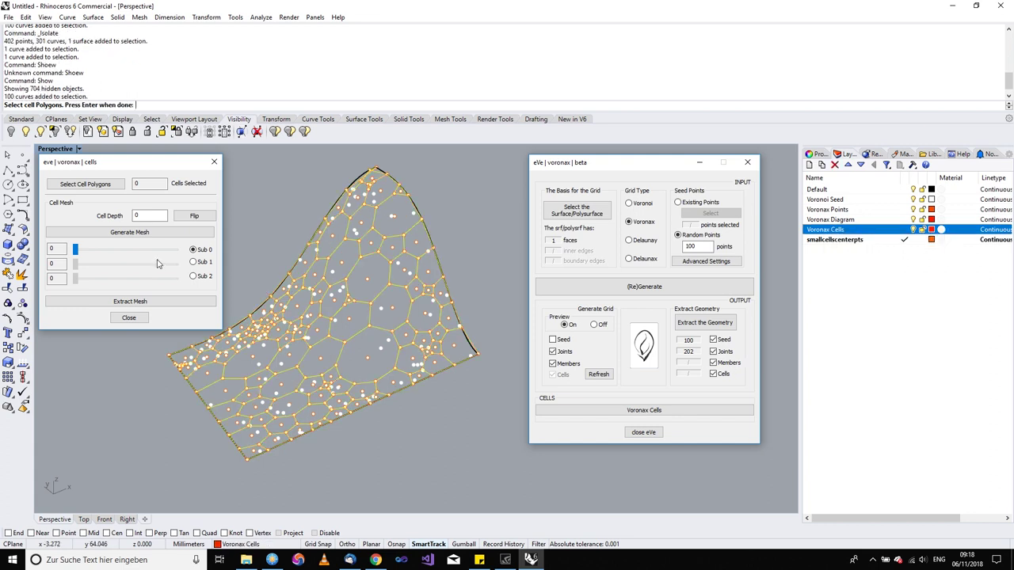
key(Return)
Generate the cell mesh and set its Sub 0 value to 0.43
scroll(382, 291, up, 2)
scroll(421, 331, down, 2)
right_drag(421, 331, 423, 349)
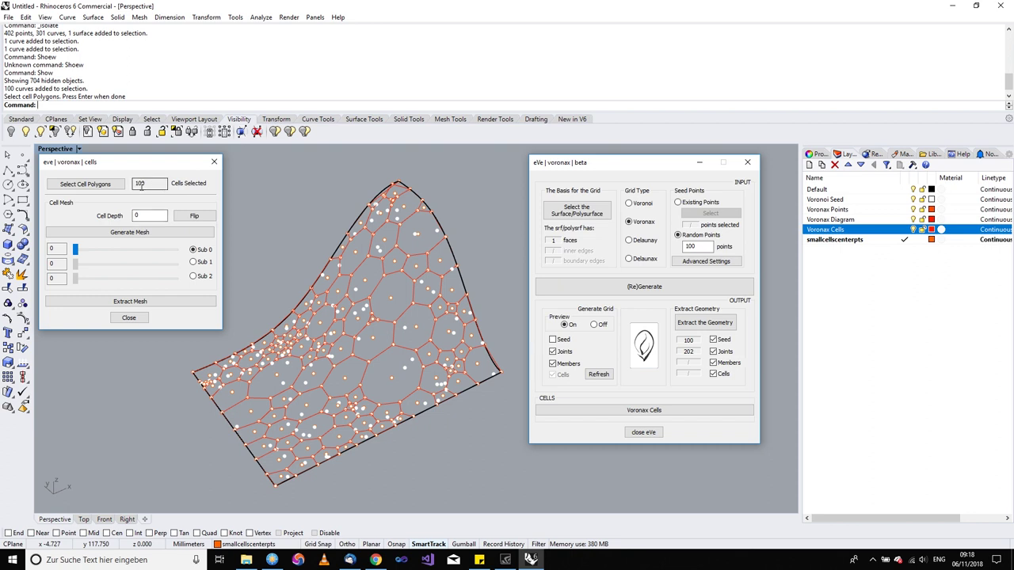
click(106, 231)
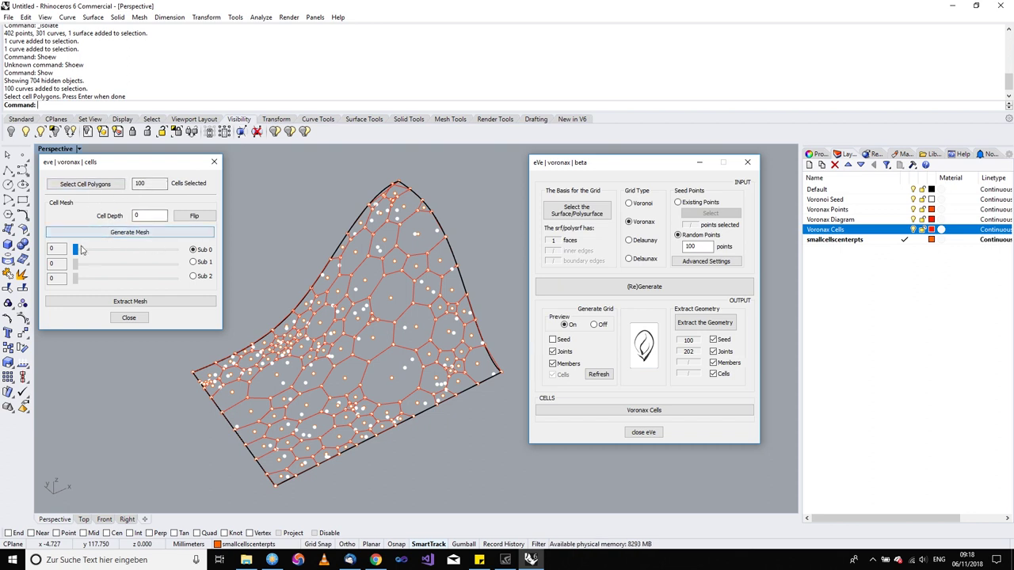
drag(74, 251, 118, 251)
scroll(366, 294, up, 3)
right_drag(378, 303, 389, 303)
click(167, 235)
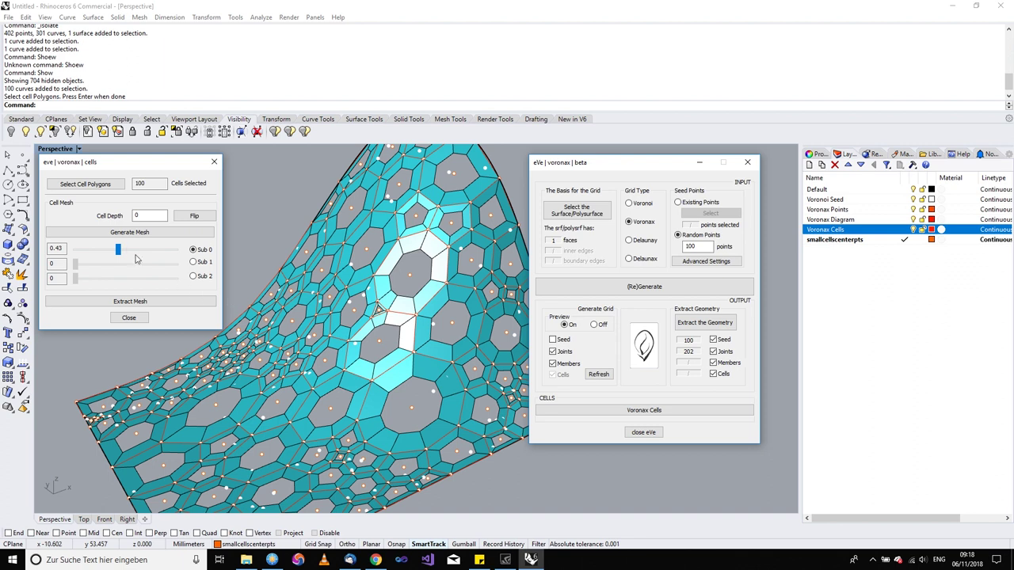
Try a Sub 0 value of 0.97 for the cell mesh and inspect the result
drag(118, 251, 171, 255)
drag(647, 161, 755, 170)
right_drag(506, 317, 429, 312)
scroll(427, 313, down, 5)
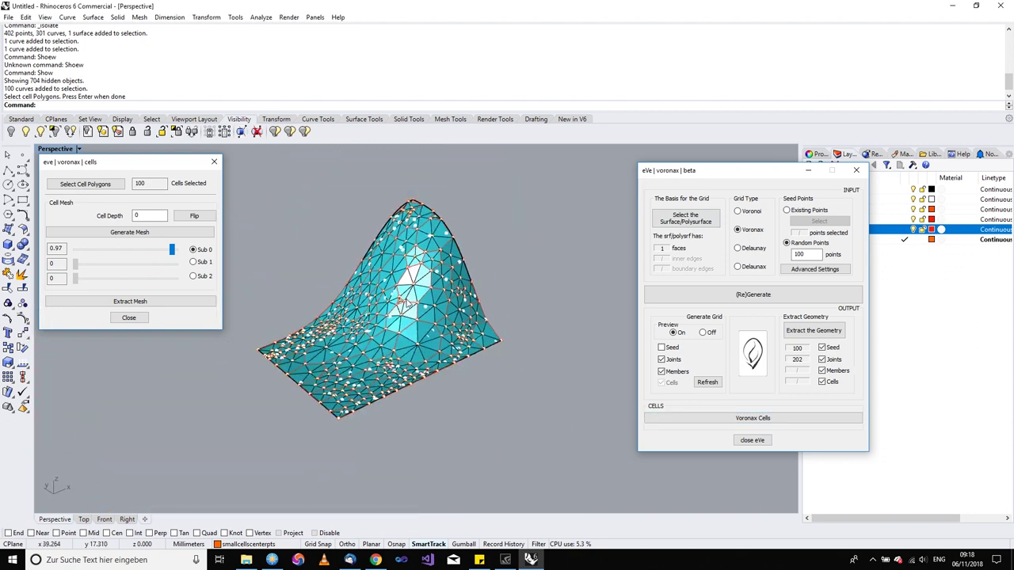
scroll(426, 313, up, 10)
scroll(425, 313, down, 5)
scroll(426, 313, down, 5)
scroll(434, 314, up, 5)
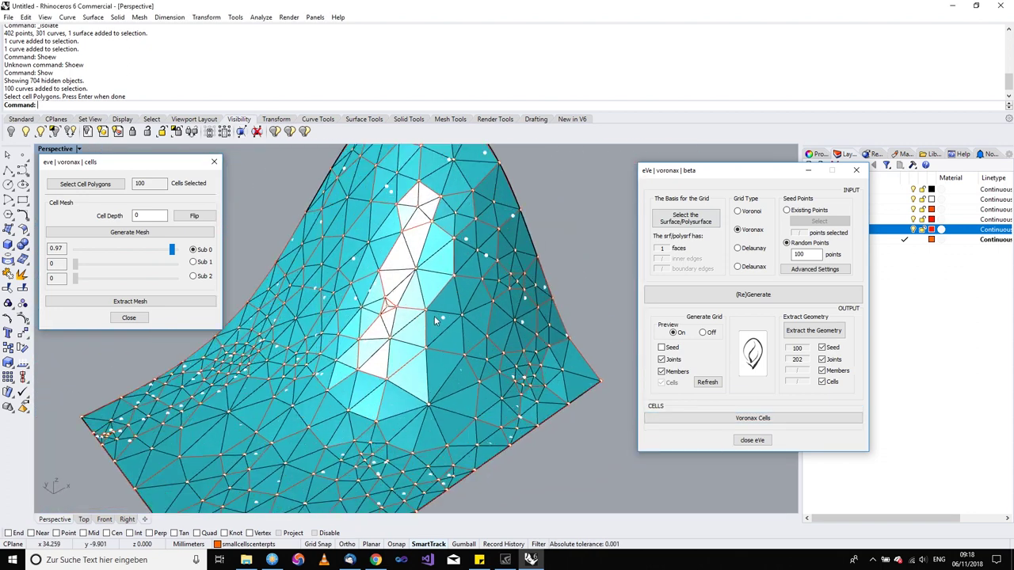
Enable Sub 1 for the cell mesh and set Sub 0 to 0.54 and Sub 1 to 0.55
drag(173, 250, 98, 252)
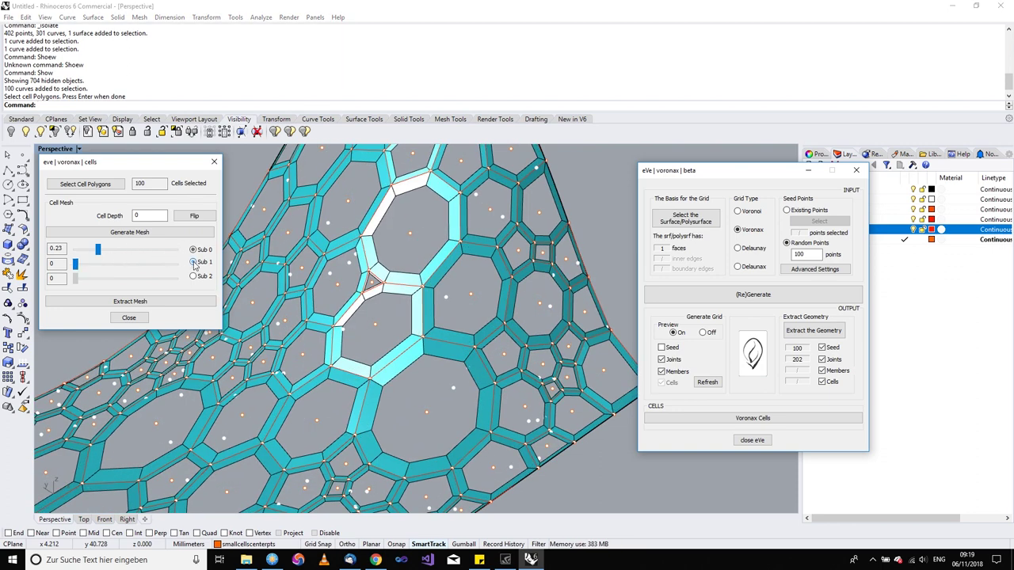
drag(76, 269, 129, 250)
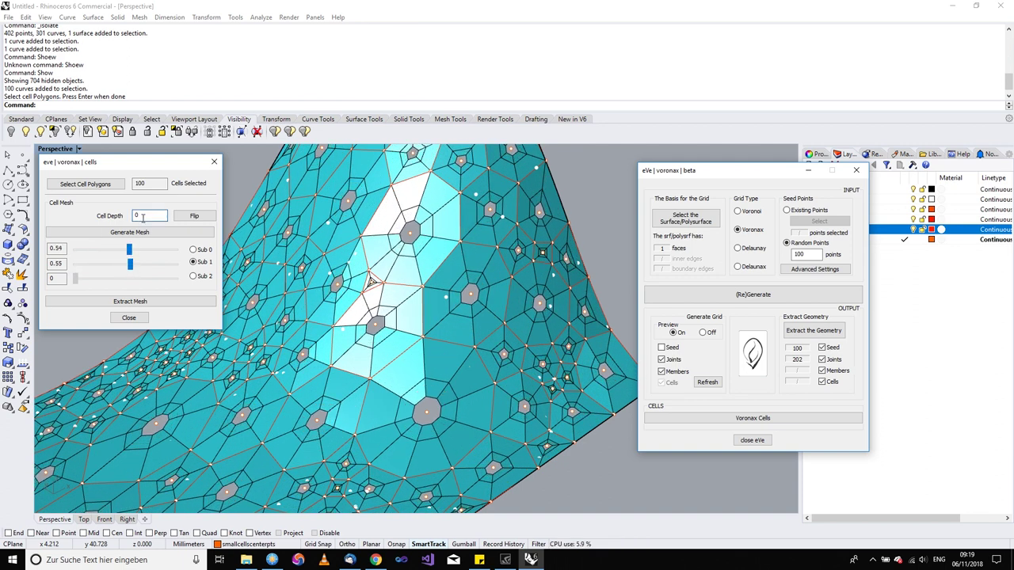
Set the depth of the mesh cells to 10
text(1)
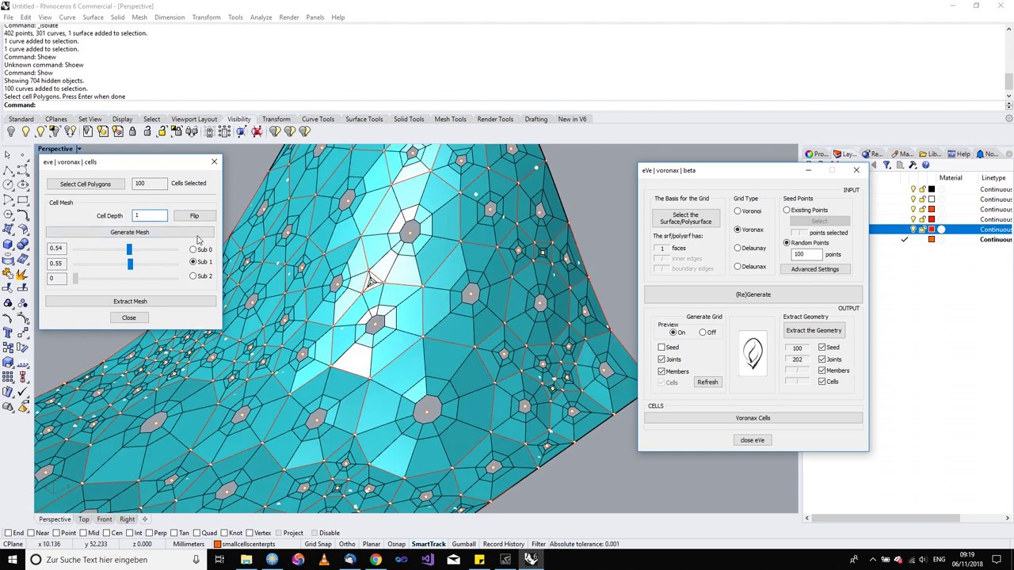
text(0)
scroll(425, 360, down, 4)
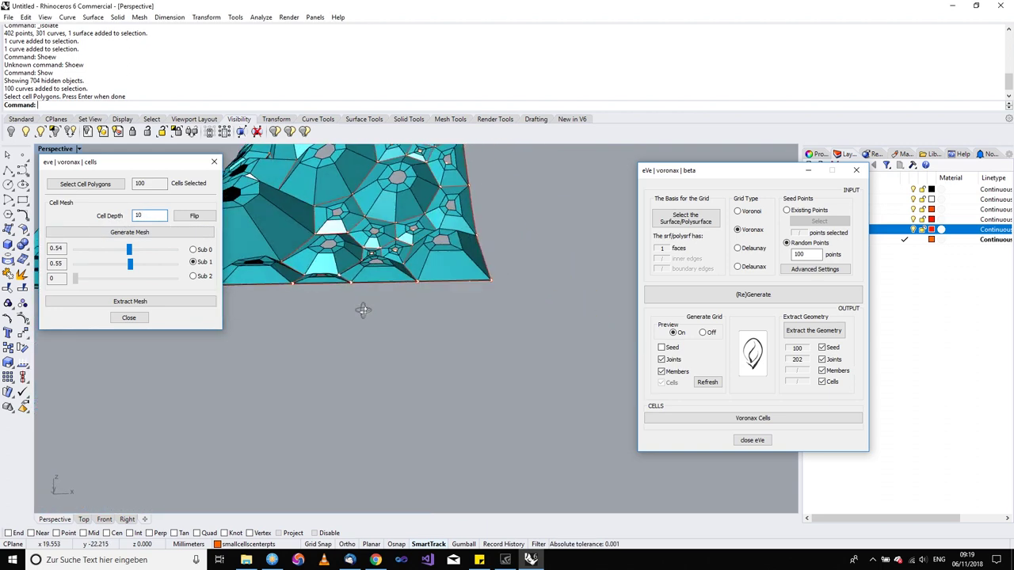
scroll(498, 381, up, 8)
scroll(432, 314, down, 2)
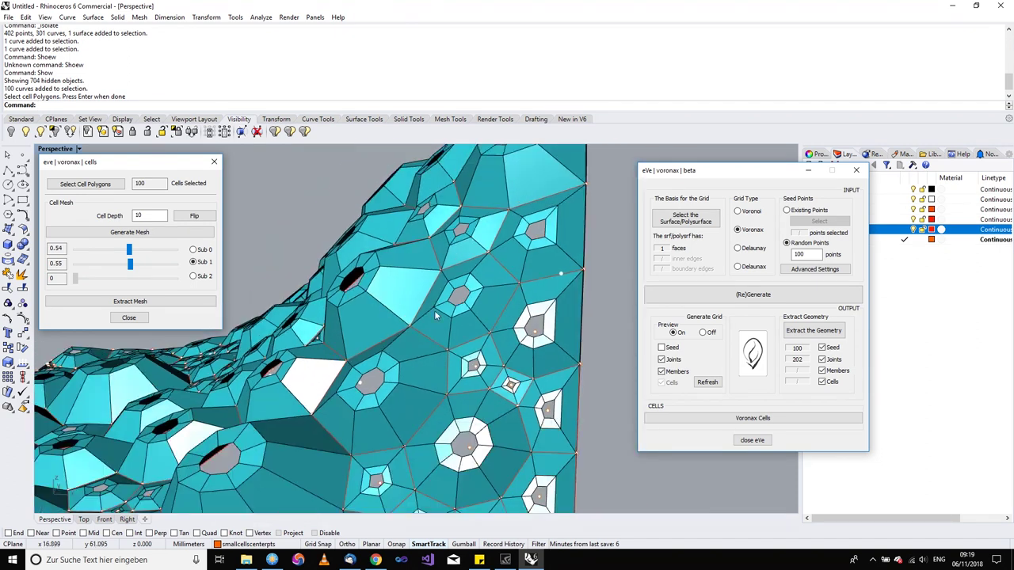
Flip the cell mesh direction and set Sub 0 to 1
click(195, 216)
right_drag(247, 230, 280, 283)
mouse_move(129, 249)
mouse_down()
mouse_move(184, 253)
mouse_move(126, 255)
mouse_up()
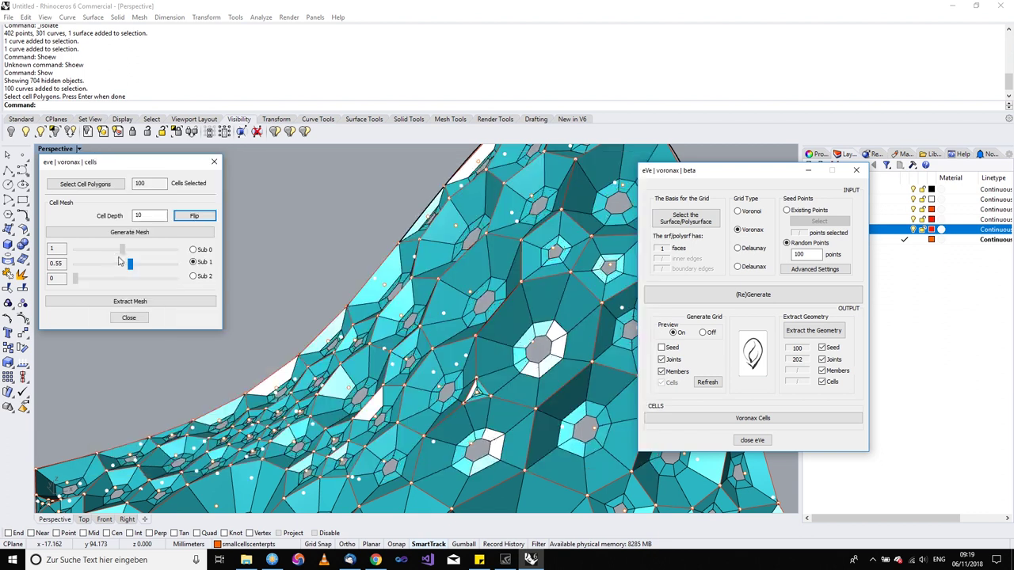
scroll(277, 299, down, 5)
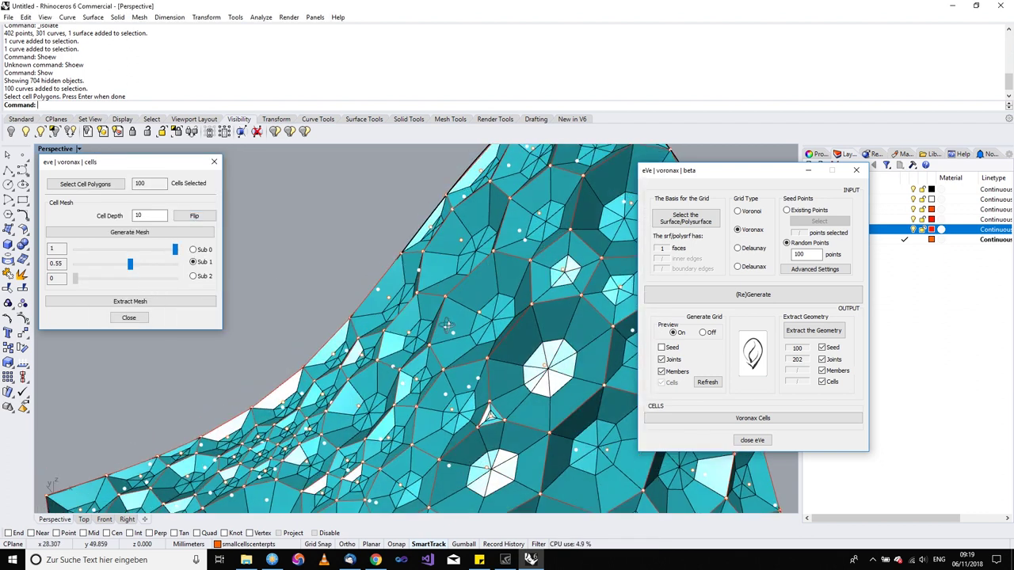
scroll(277, 299, up, 6)
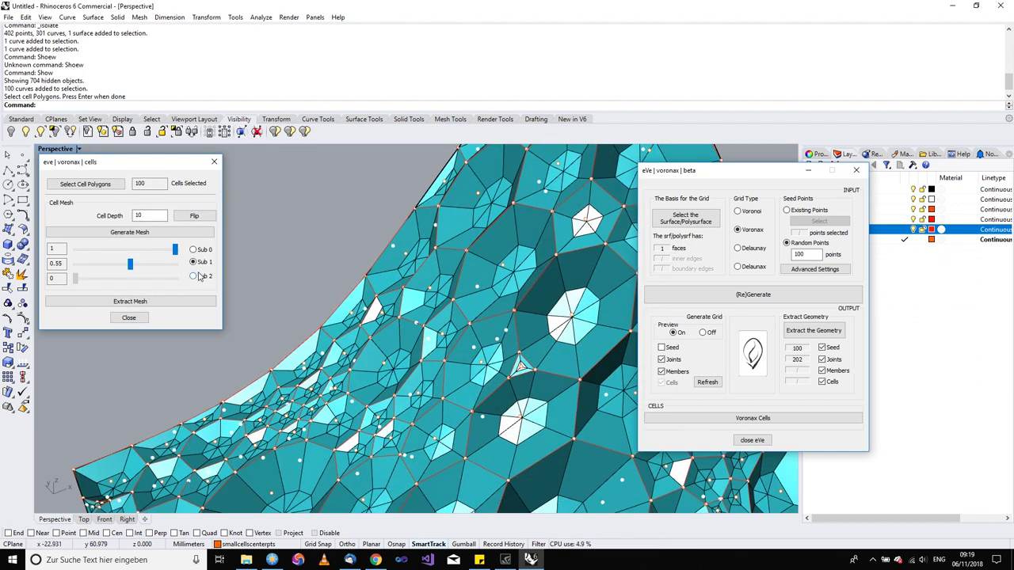
Enable Sub 2 for the cell mesh and set its value to 0.32
click(193, 280)
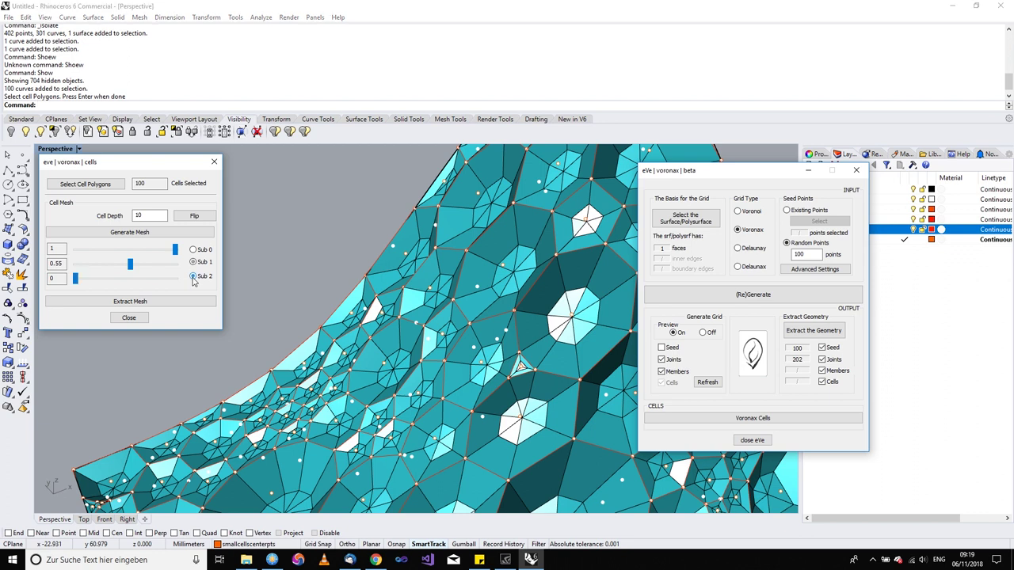
drag(75, 279, 107, 288)
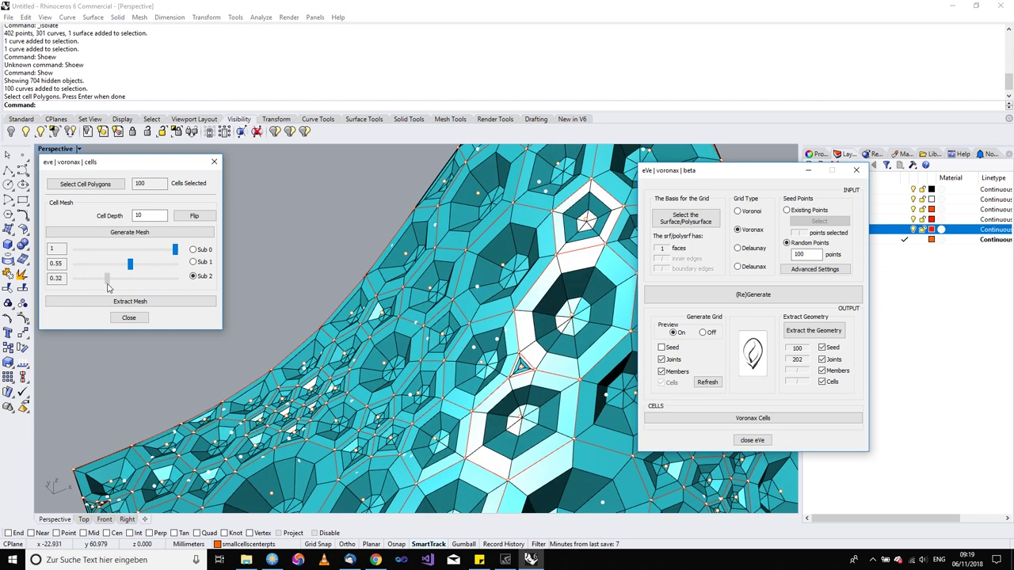
Set Sub 1 of the cell mesh to 0.54 while keeping Sub 0 at 1
click(131, 265)
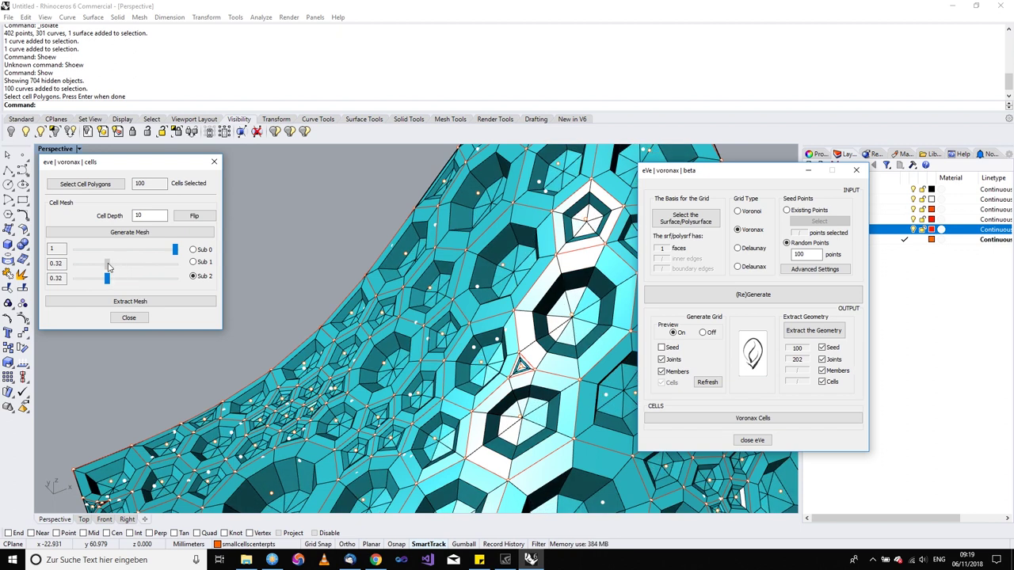
mouse_move(176, 251)
mouse_down()
mouse_move(164, 255)
mouse_move(188, 255)
mouse_up()
right_drag(348, 267, 357, 333)
scroll(336, 317, down, 5)
right_drag(419, 317, 513, 309)
scroll(372, 266, up, 4)
scroll(372, 238, down, 5)
scroll(381, 229, up, 4)
scroll(514, 308, up, 6)
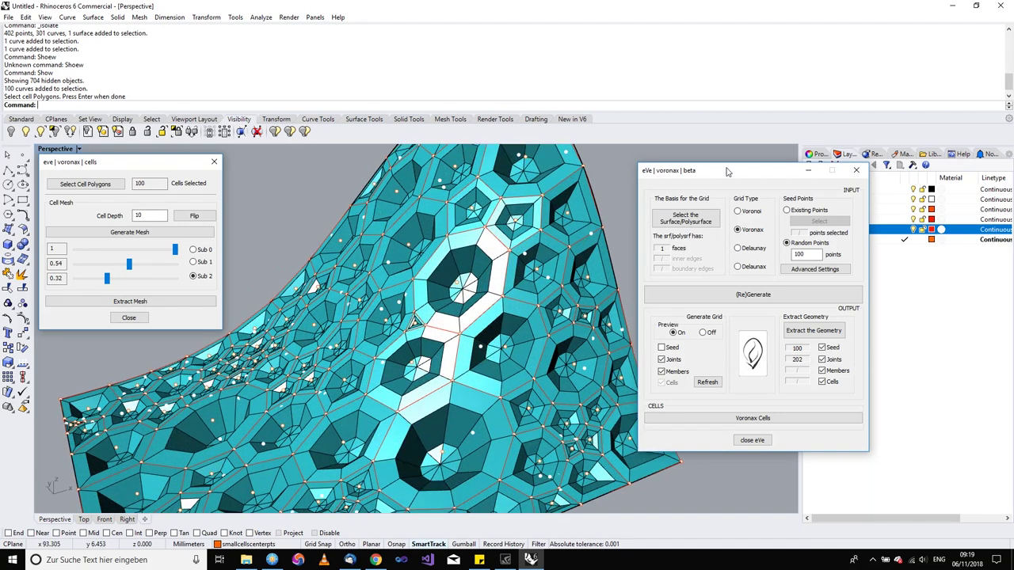
Move the eVe voronax settings window clear of the layer list so the layer names are readable
drag(726, 168, 682, 167)
right_drag(395, 278, 413, 279)
scroll(413, 279, down, 6)
drag(671, 176, 623, 175)
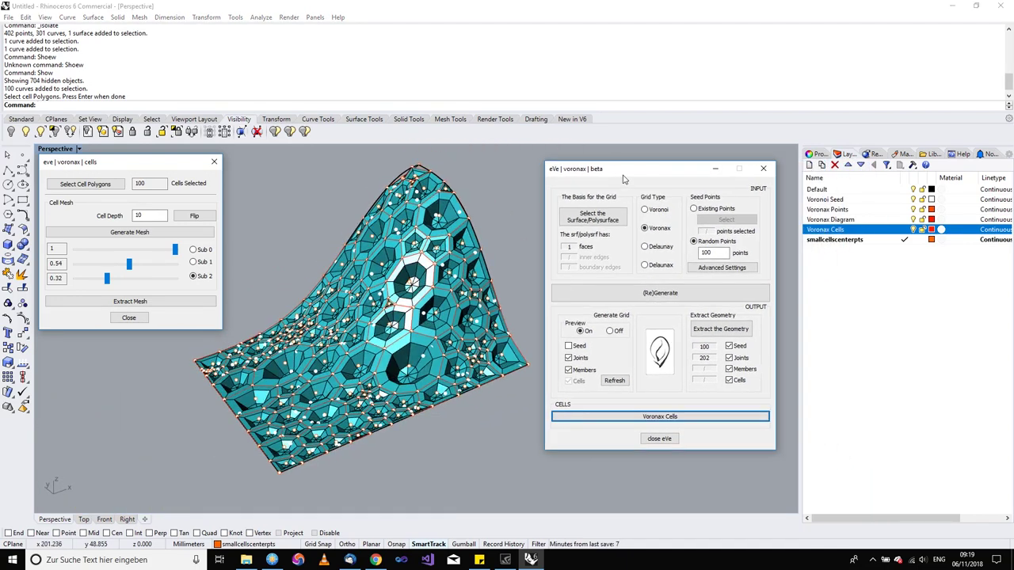
Flip the cell mesh direction and flip it back to compare both orientations
drag(177, 250, 177, 250)
right_click(592, 303)
right_drag(507, 313, 467, 307)
scroll(467, 308, up, 4)
click(196, 216)
click(196, 216)
right_drag(351, 318, 364, 315)
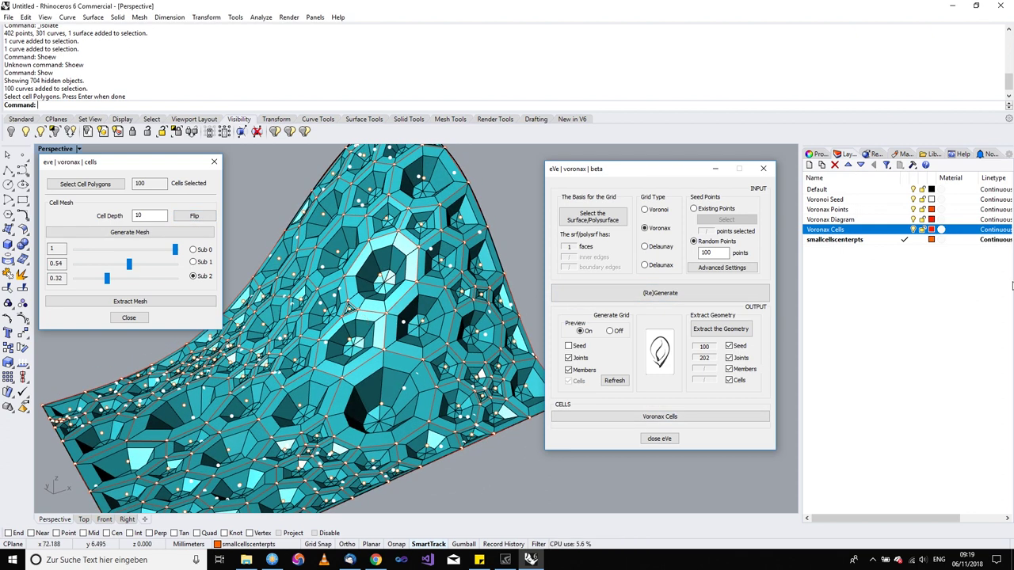
Create a new layer named Export Mesh and set its colour to Orange
click(841, 240)
click(809, 164)
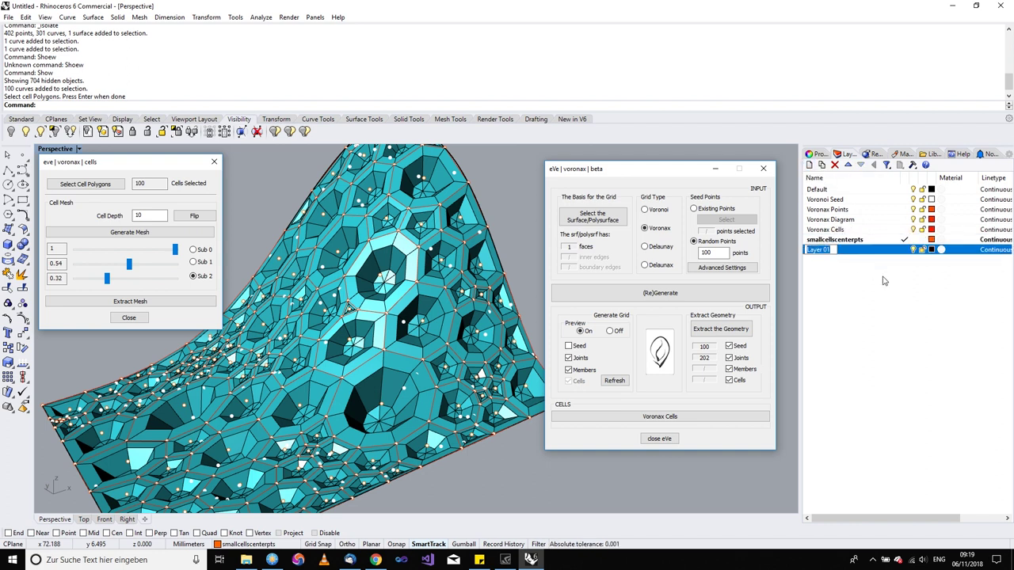
text(Export Mesh)
key(Return)
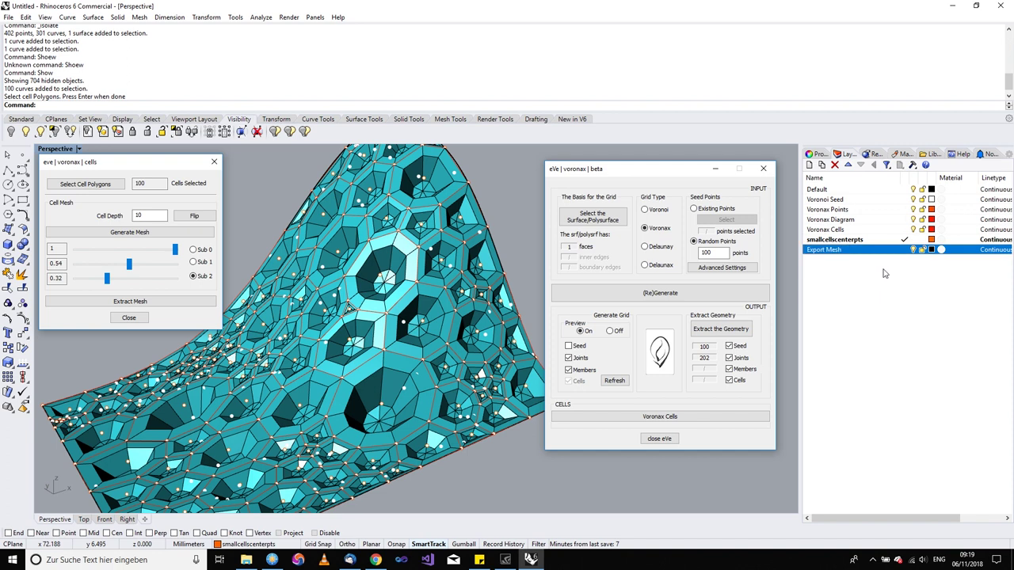
click(933, 250)
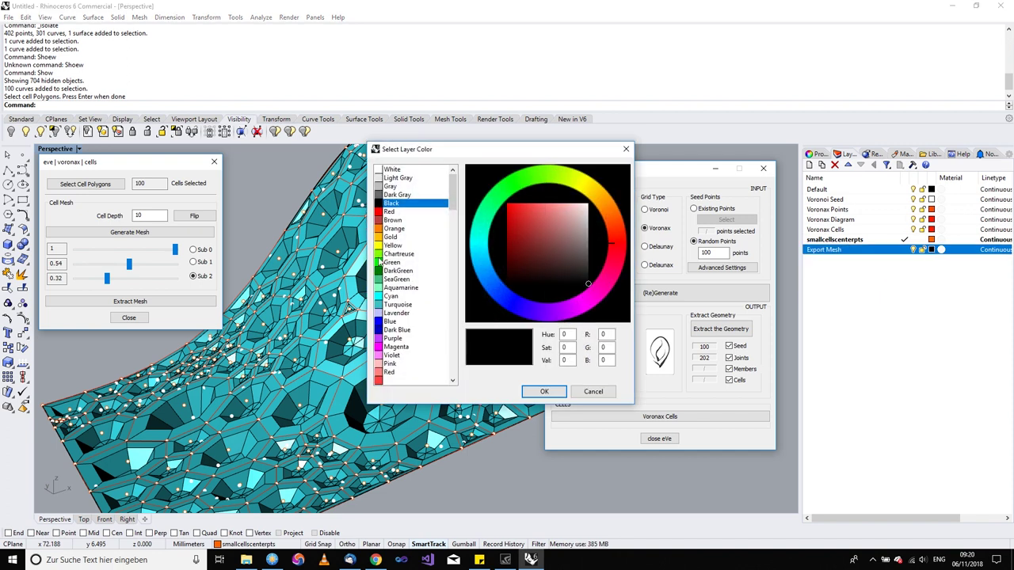
click(395, 229)
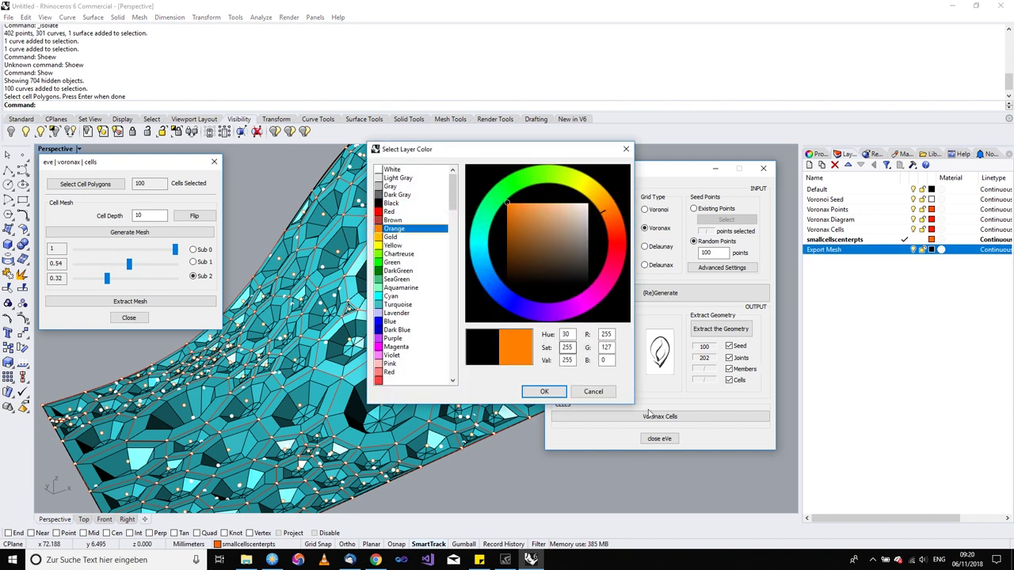
click(544, 391)
Make Export Mesh the current layer, extract the cell mesh onto it and close the cells dialog
click(903, 249)
click(151, 301)
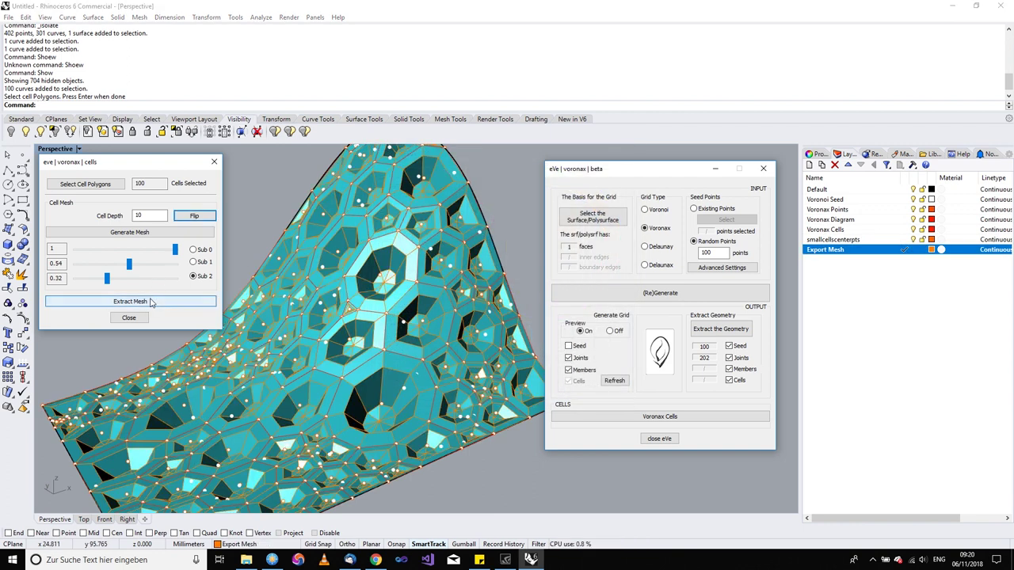
click(129, 318)
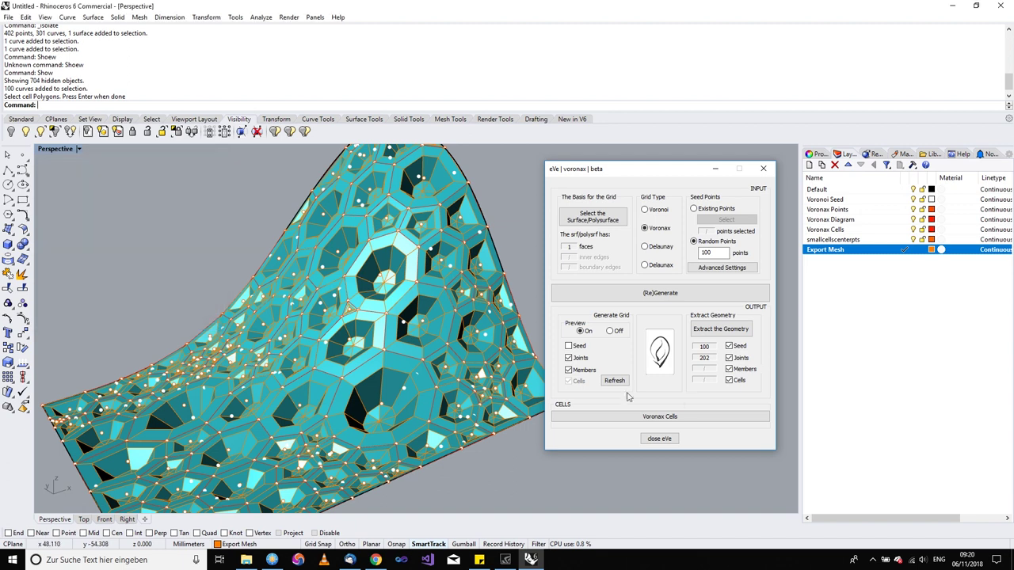
Select all objects on the Export Mesh layer and isolate them
right_click(836, 253)
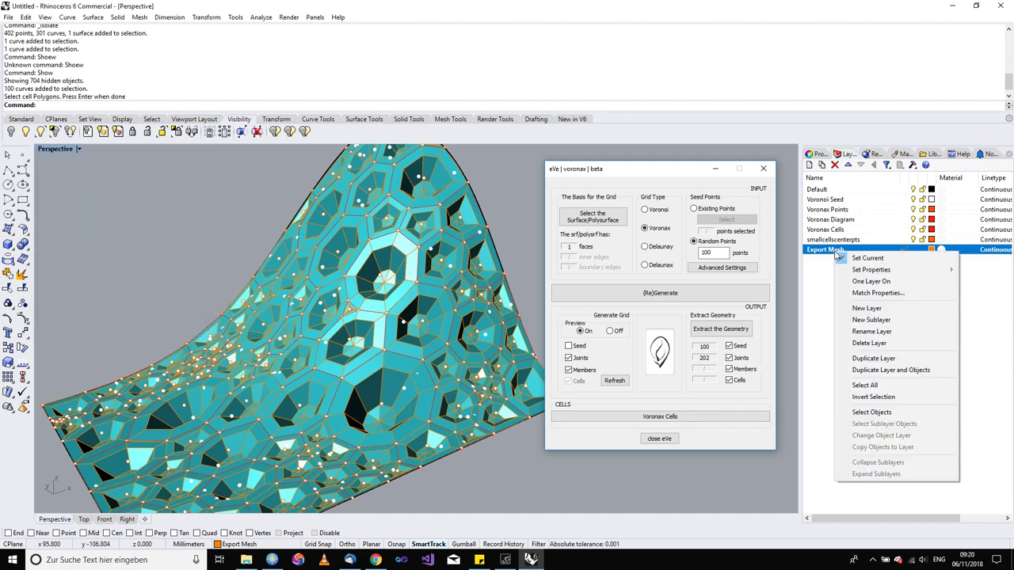
click(871, 412)
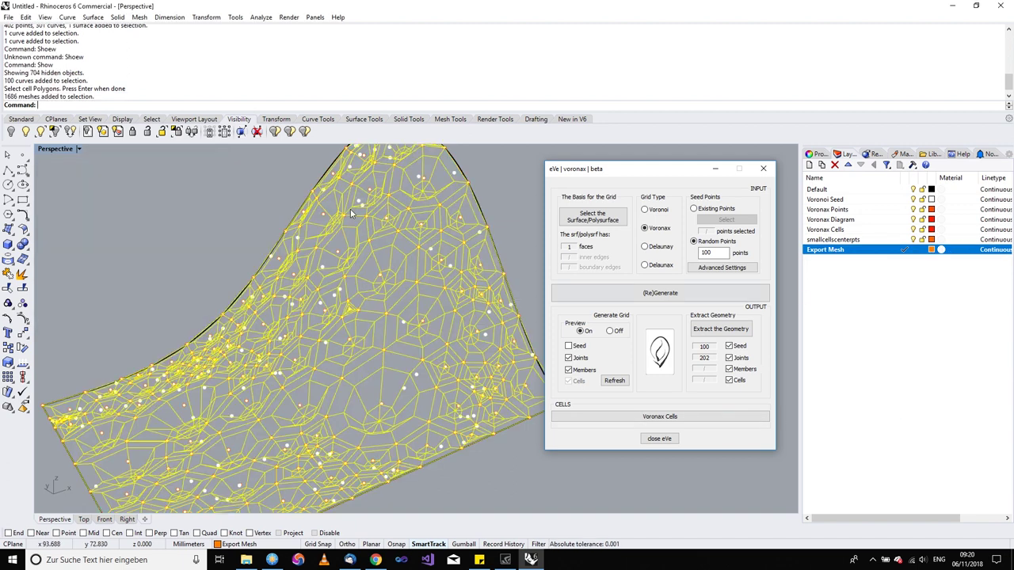
click(55, 132)
Display the isolated mesh in Shaded and Rendered modes and examine its cells from several sides
mouse_move(253, 260)
right_down()
mouse_move(231, 259)
mouse_move(372, 328)
right_up()
key(ctrl+alt+s)
key(ctrl+alt+r)
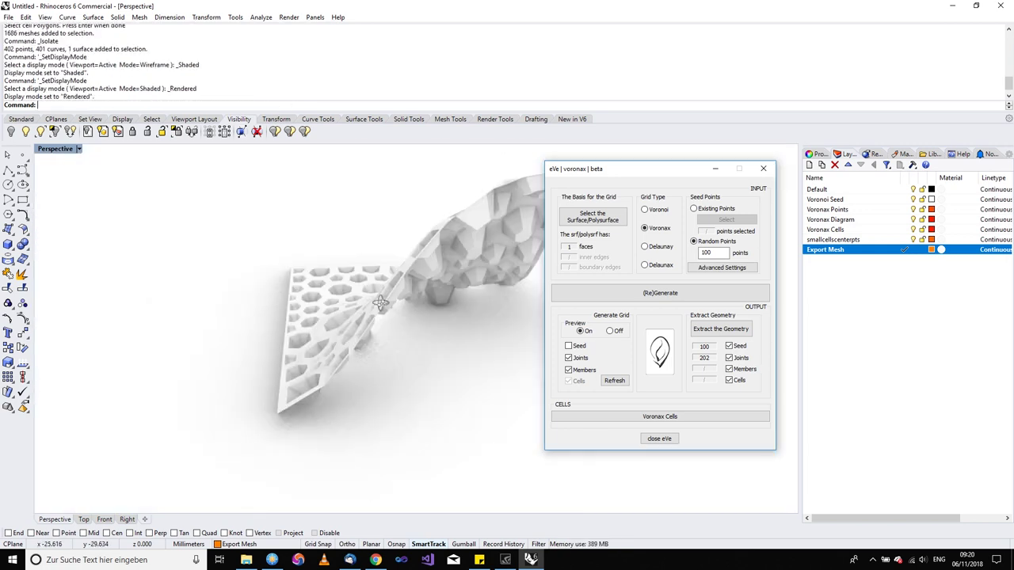
right_drag(381, 304, 274, 309)
scroll(274, 310, down, 6)
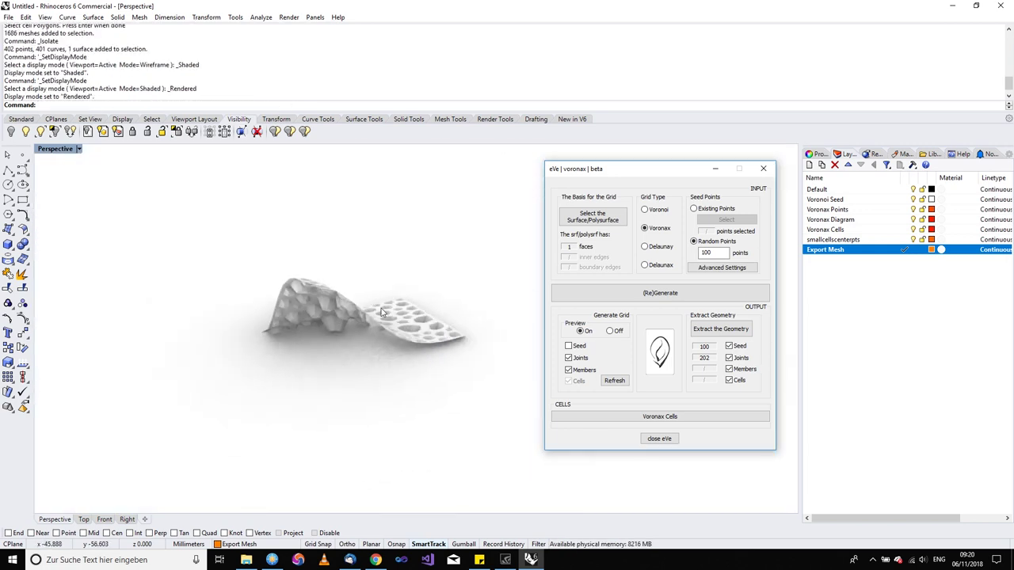
scroll(381, 308, up, 10)
right_drag(398, 266, 195, 351)
scroll(267, 346, up, 3)
Return the perspective view to Shaded display and examine the extracted mesh from above
mouse_move(267, 346)
right_down()
mouse_move(243, 345)
mouse_move(380, 339)
mouse_move(394, 355)
mouse_move(336, 363)
mouse_move(371, 359)
mouse_move(367, 345)
right_up()
key(ctrl+alt+s)
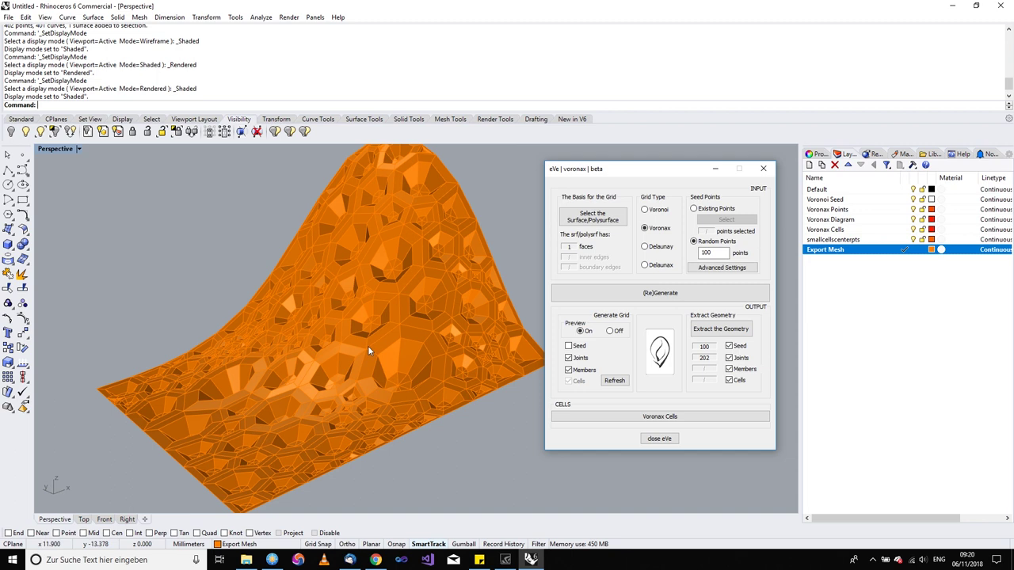
right_drag(367, 346, 375, 385)
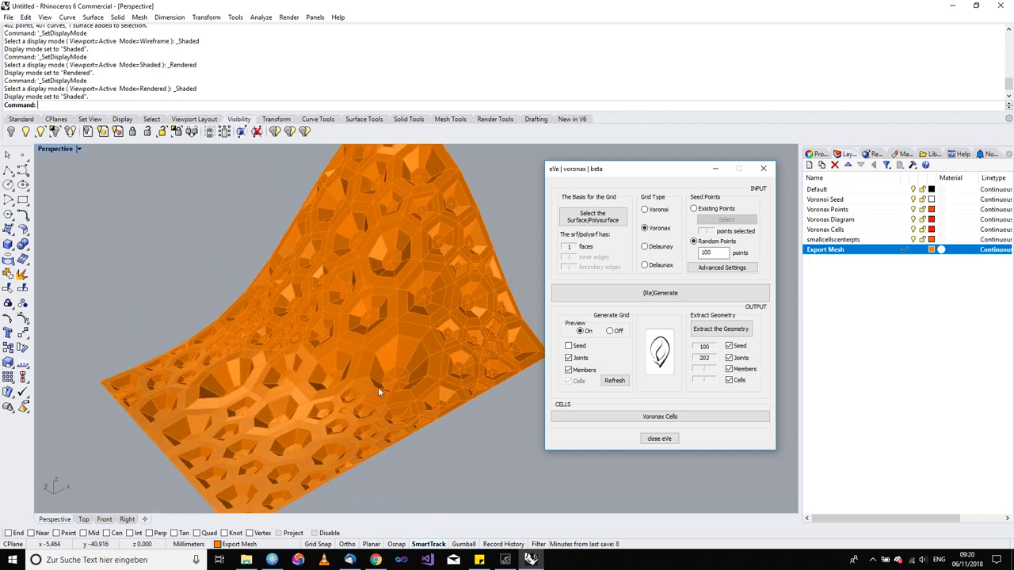